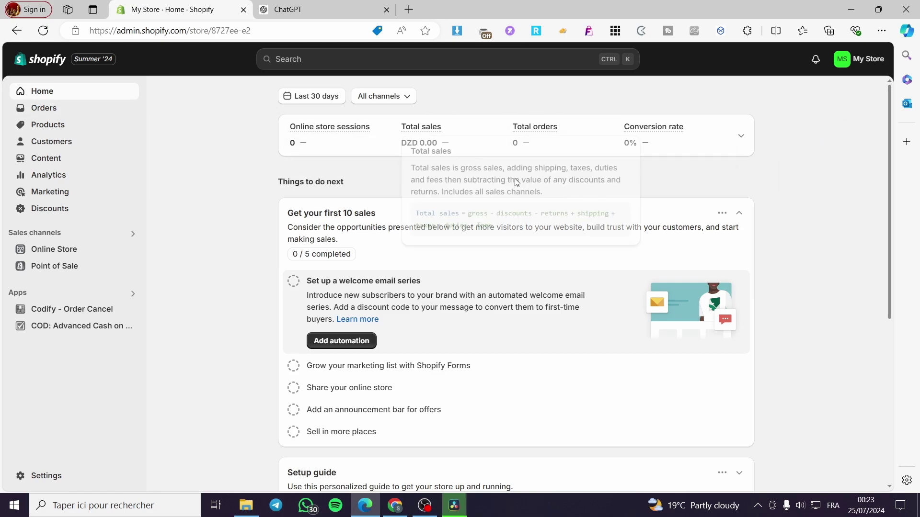
- Open the Products list showing the active t-shirt and Test Item
{"action": "left_click", "coordinate": [64, 125]}
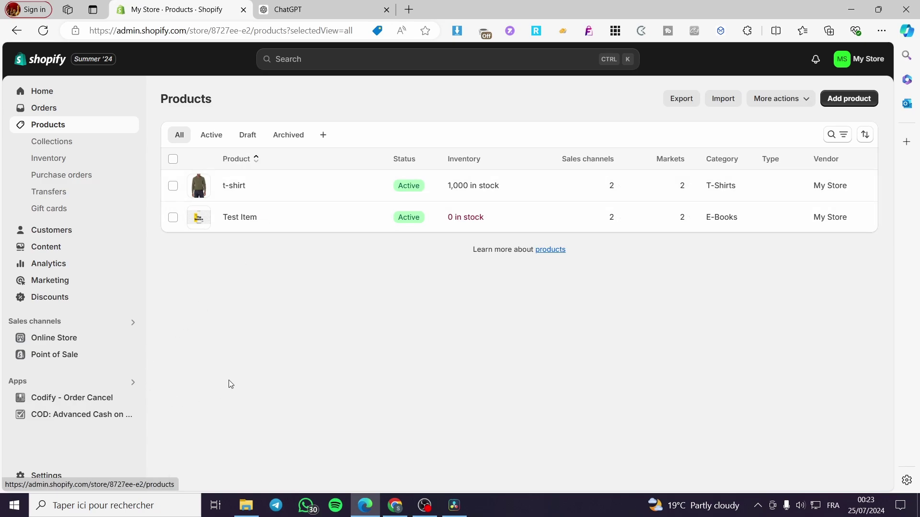
- Review the General and Payments settings, then go to Online Store Themes where Dawn is current
{"action": "left_click", "coordinate": [42, 479]}
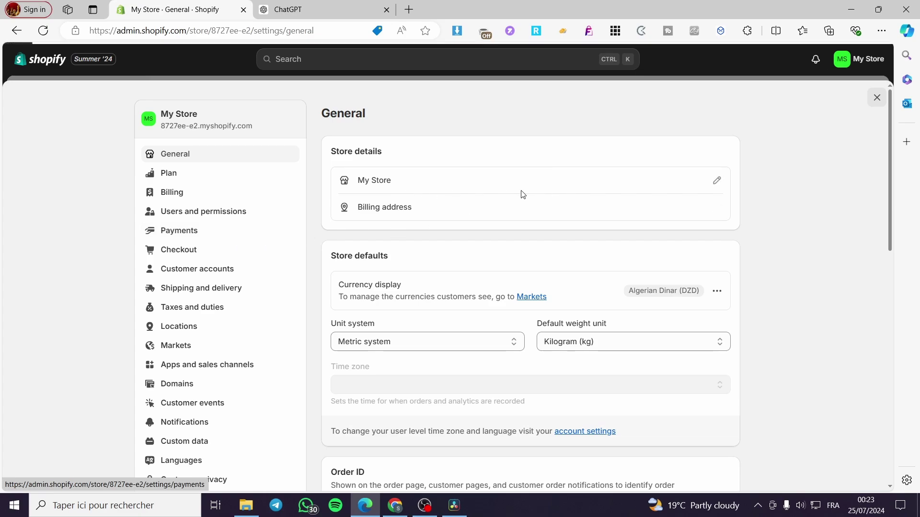
{"action": "left_click", "coordinate": [234, 233]}
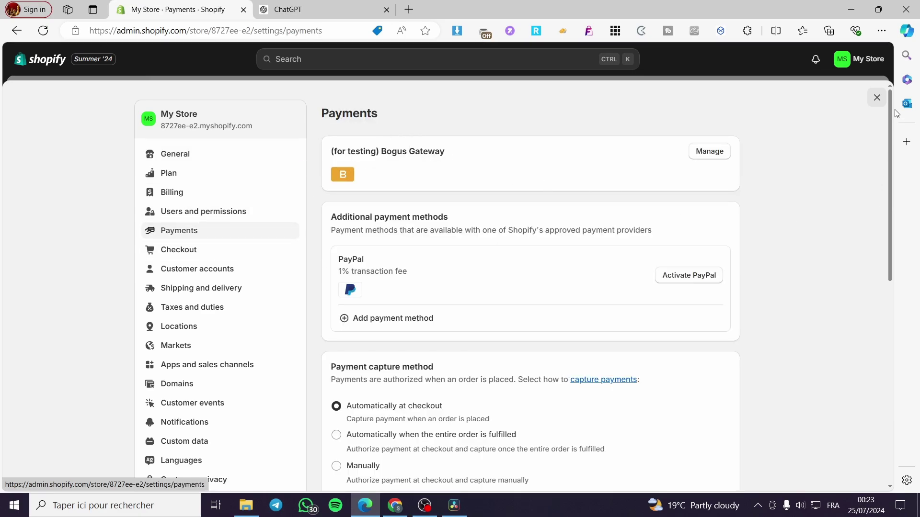
{"action": "left_click", "coordinate": [876, 98]}
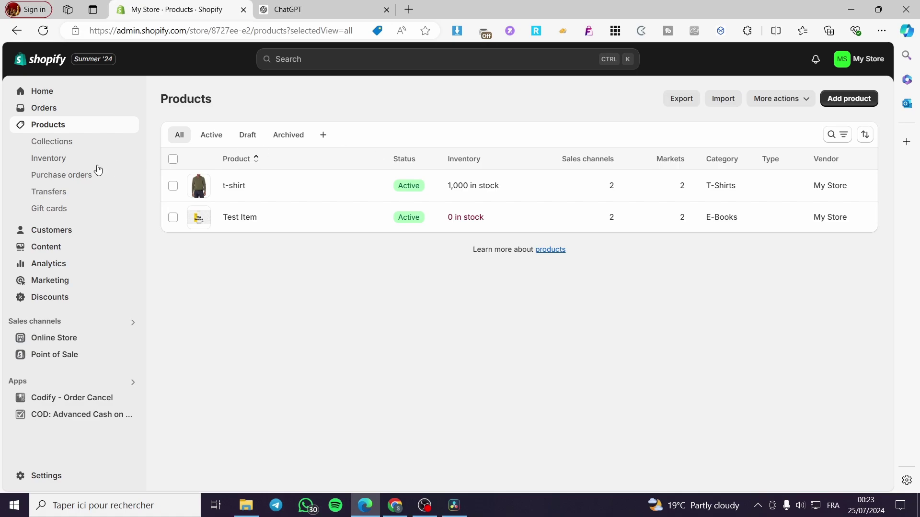
{"action": "left_click", "coordinate": [40, 344]}
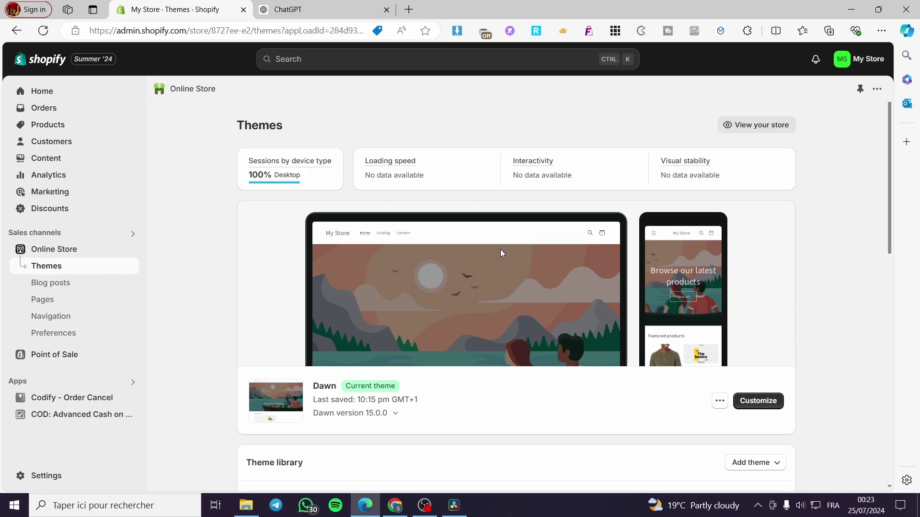
- Open the live storefront in a new tab and start checkout with the t-shirt
{"action": "left_click", "coordinate": [752, 126]}
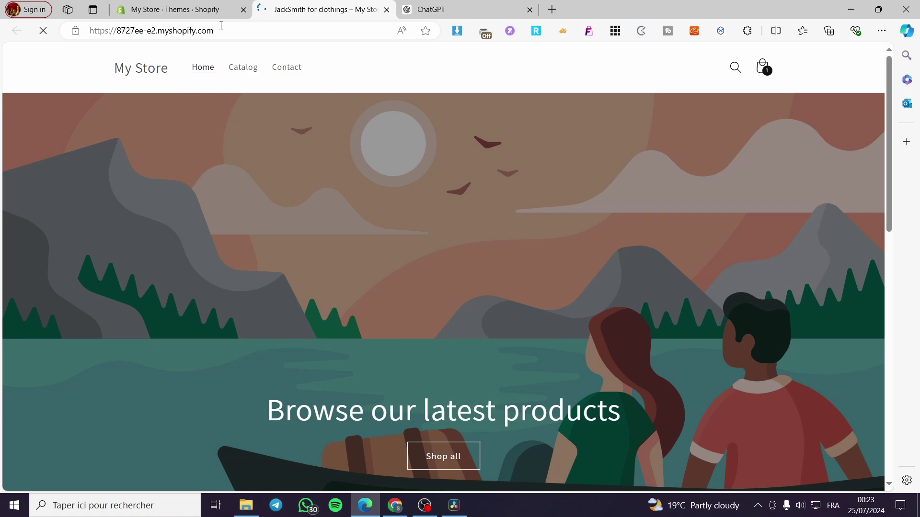
{"action": "left_click", "coordinate": [187, 10]}
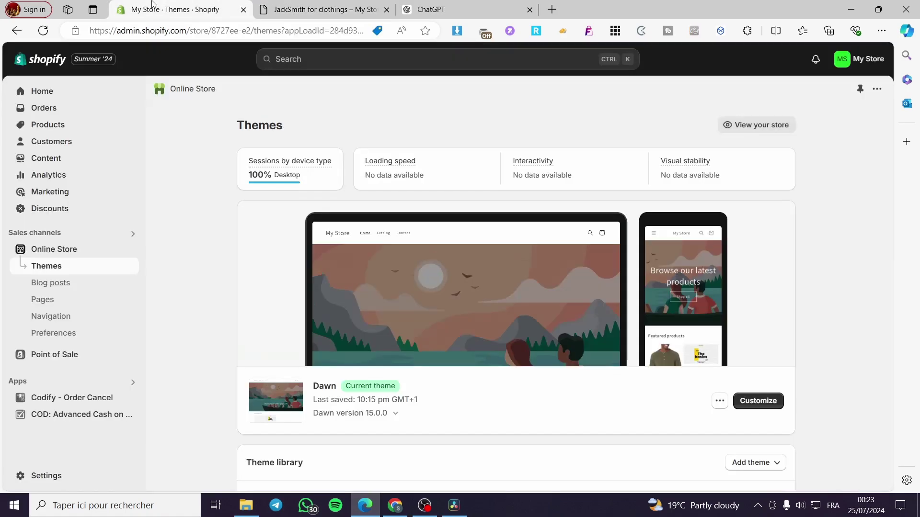
{"action": "left_click", "coordinate": [291, 9]}
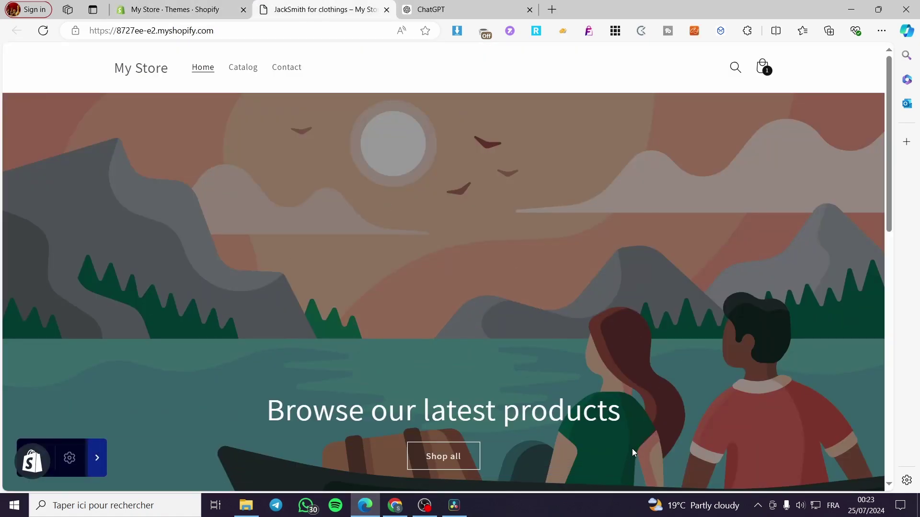
{"action": "left_click", "coordinate": [762, 67]}
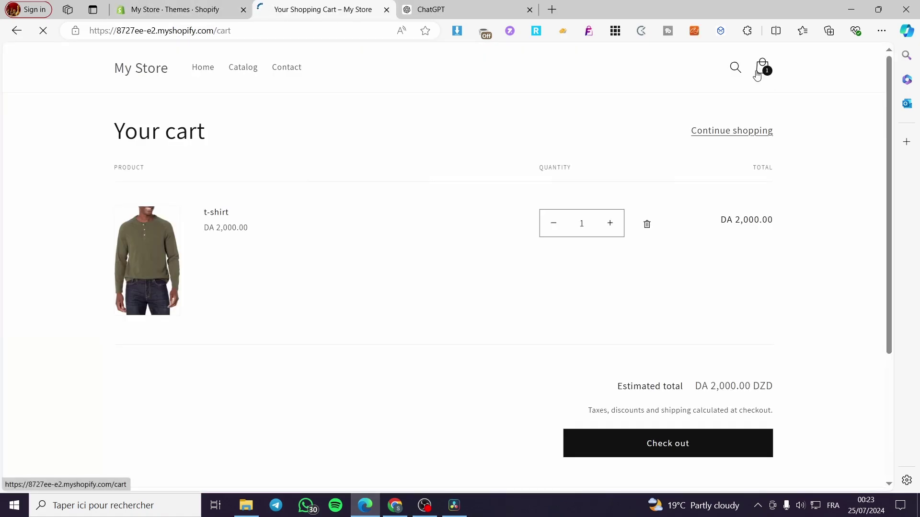
{"action": "left_click", "coordinate": [618, 458]}
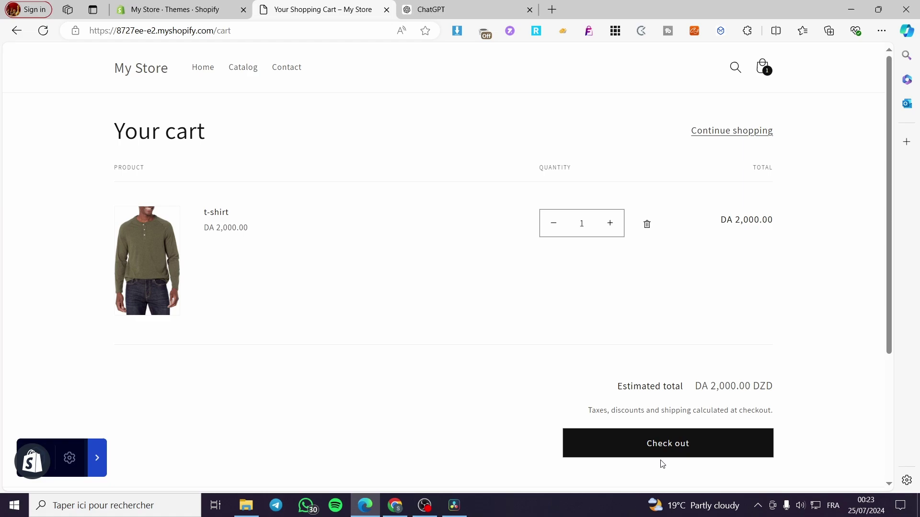
{"action": "left_click", "coordinate": [685, 452]}
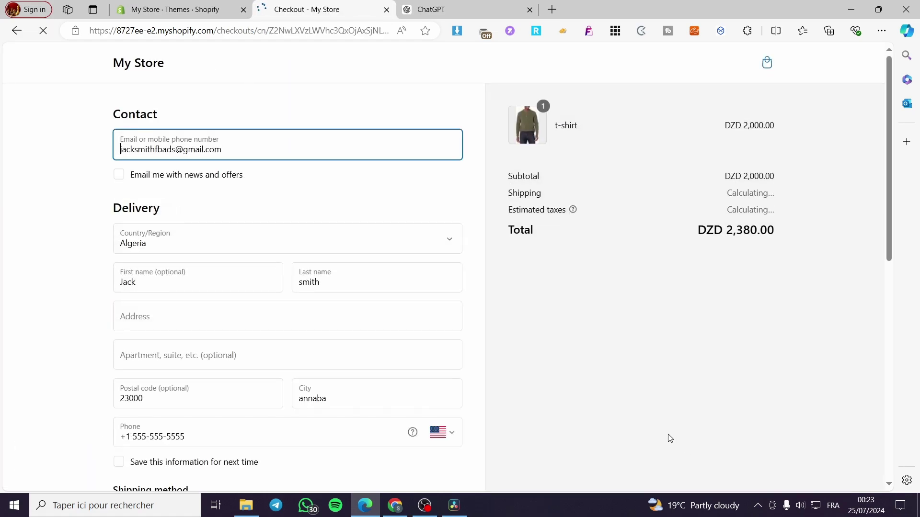
- Scroll through the checkout page to review its labels, then return to the admin Themes tab
{"action": "scroll", "coordinate": [317, 340], "scroll_direction": "down", "scroll_amount": 1}
{"action": "left_click", "coordinate": [618, 457]}
{"action": "scroll", "coordinate": [276, 395], "scroll_direction": "down", "scroll_amount": 6}
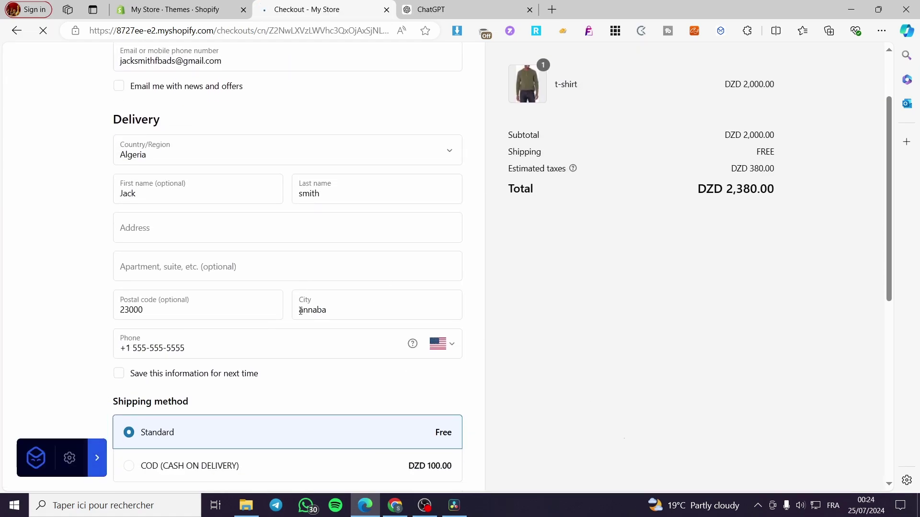
{"action": "scroll", "coordinate": [276, 395], "scroll_direction": "down", "scroll_amount": 2}
{"action": "scroll", "coordinate": [268, 398], "scroll_direction": "up", "scroll_amount": 10}
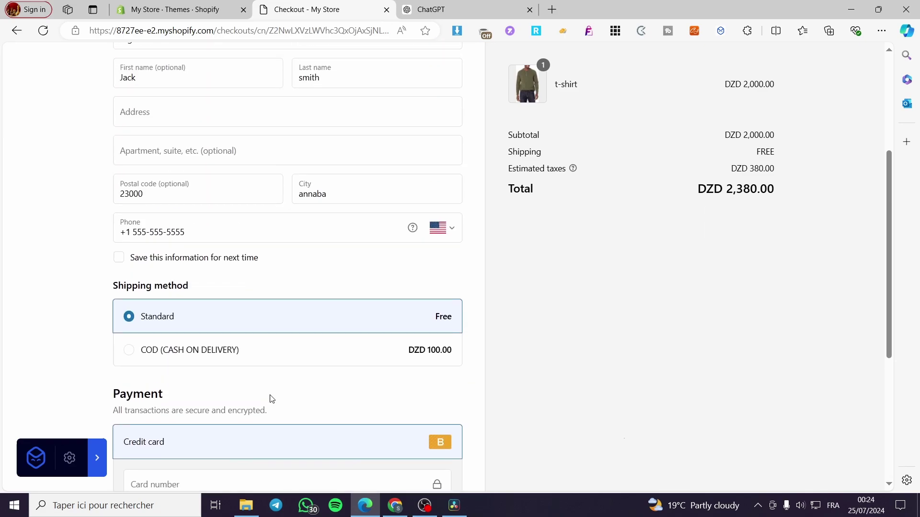
{"action": "scroll", "coordinate": [369, 432], "scroll_direction": "down", "scroll_amount": 8}
{"action": "scroll", "coordinate": [263, 398], "scroll_direction": "up", "scroll_amount": 8}
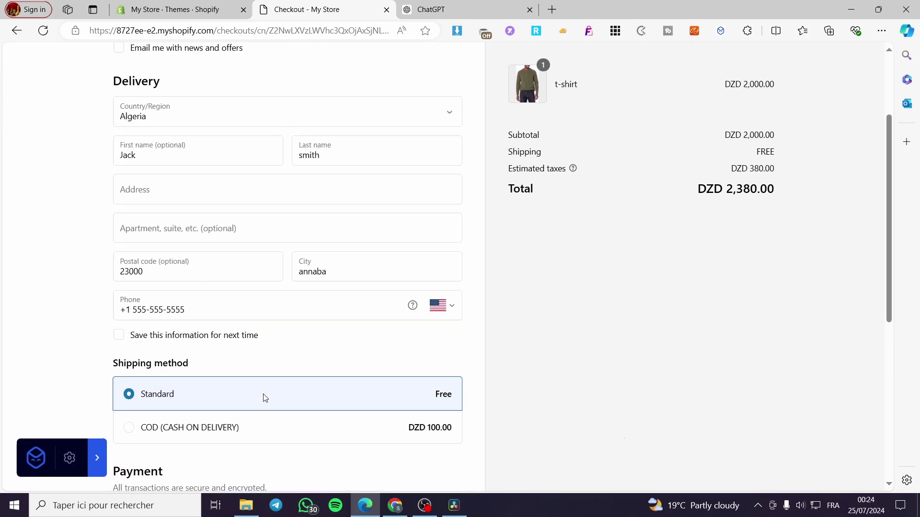
{"action": "left_click", "coordinate": [194, 5]}
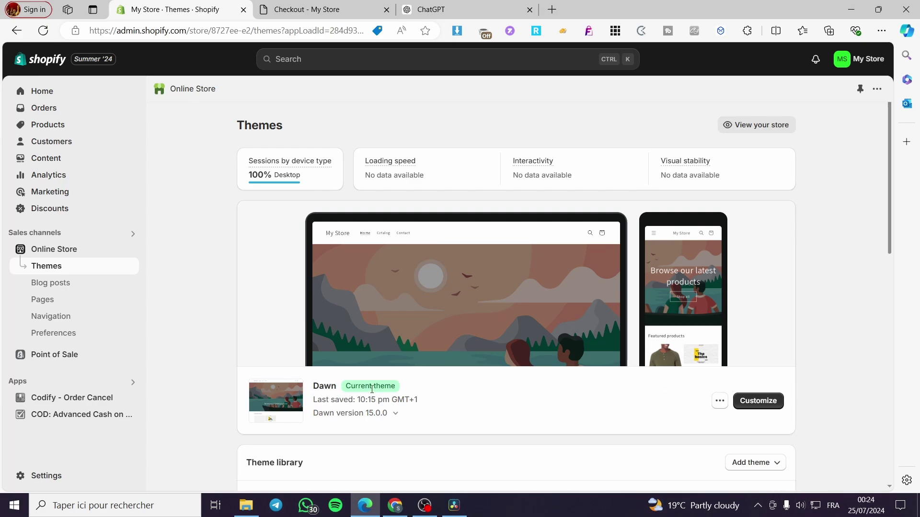
- Choose Edit default theme content from the Dawn theme's more-actions menu
{"action": "left_click", "coordinate": [720, 404]}
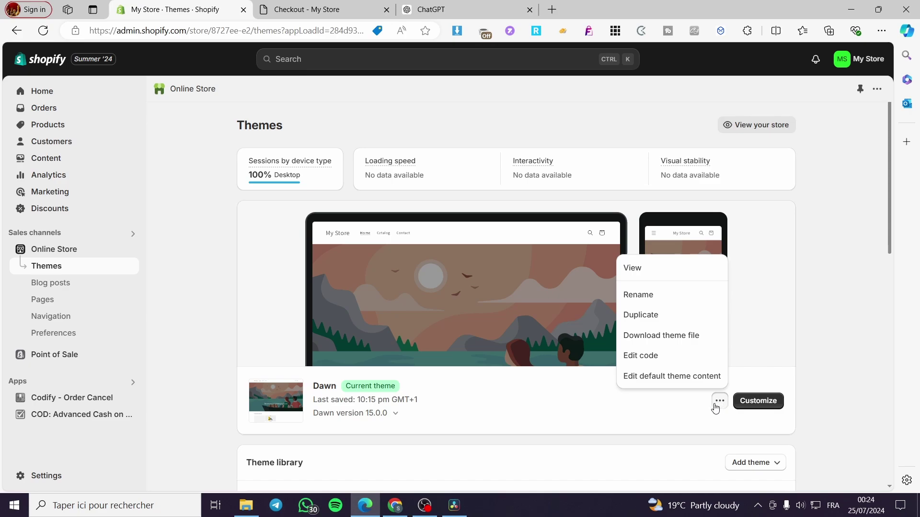
{"action": "left_click", "coordinate": [695, 384]}
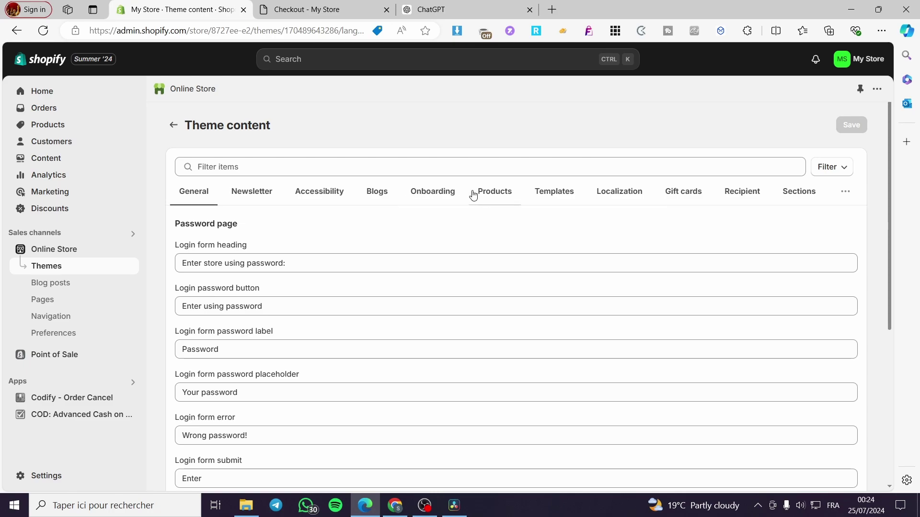
- Switch the theme content editor to Checkout & system and select the Checkout general Page title field
{"action": "left_click", "coordinate": [850, 196]}
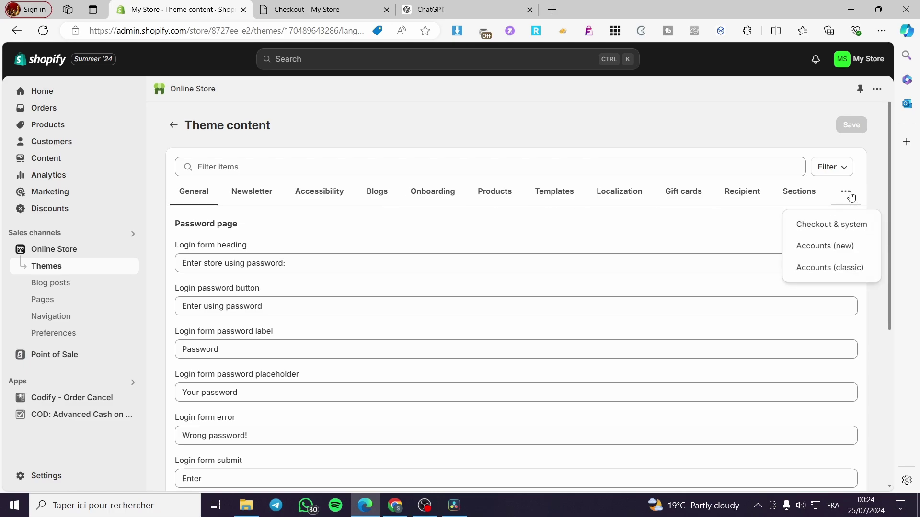
{"action": "left_click", "coordinate": [850, 196]}
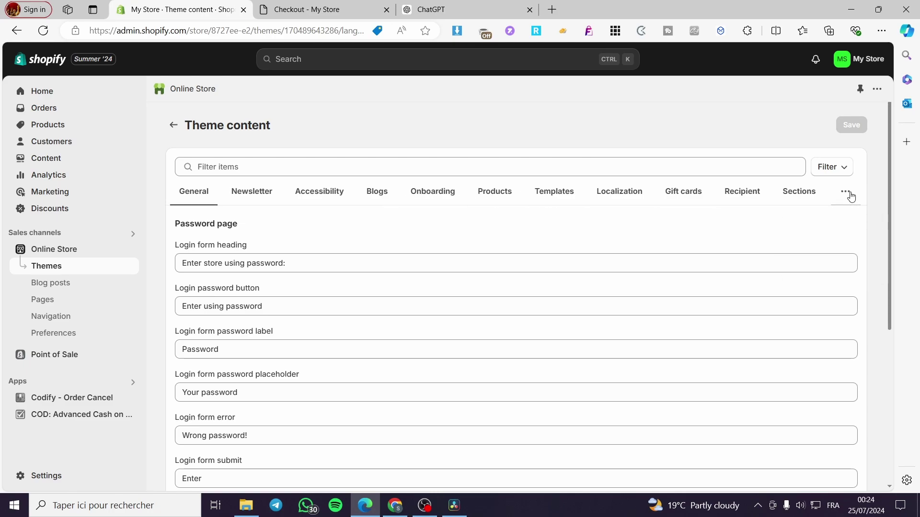
{"action": "left_click", "coordinate": [850, 195]}
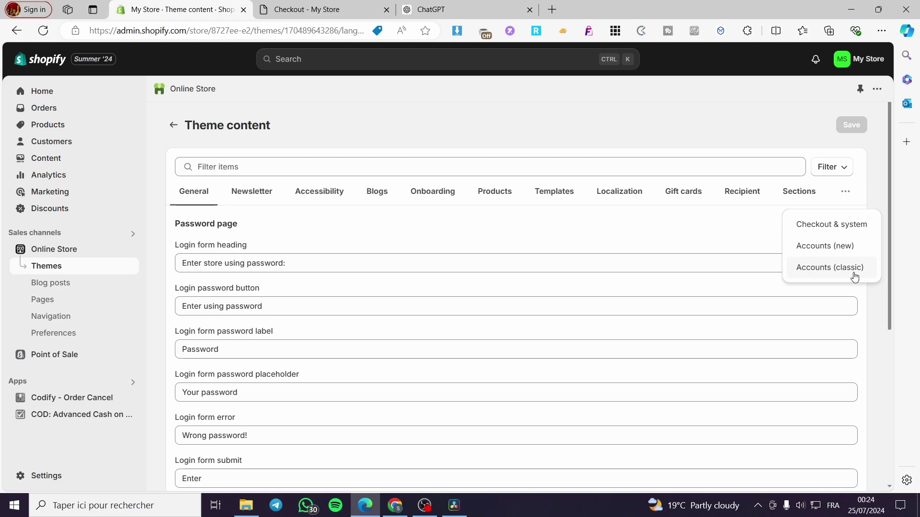
{"action": "left_click", "coordinate": [839, 231]}
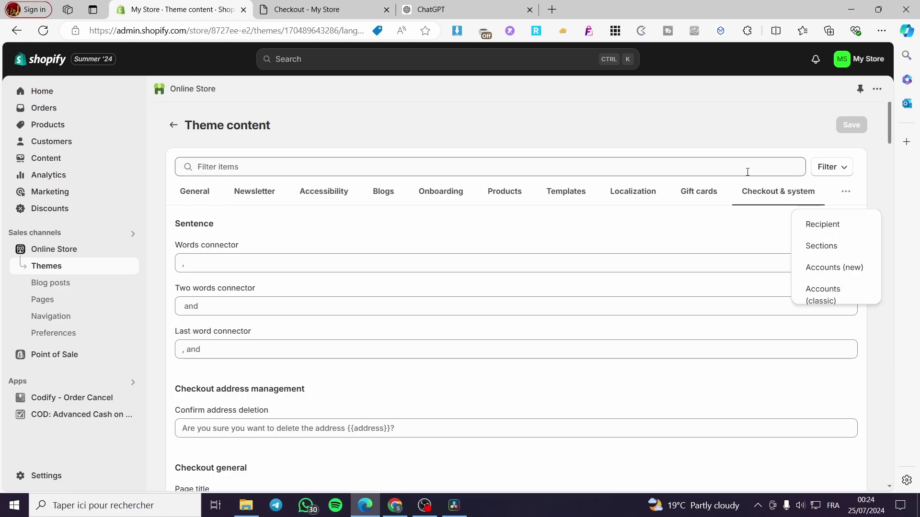
{"action": "left_click", "coordinate": [717, 164]}
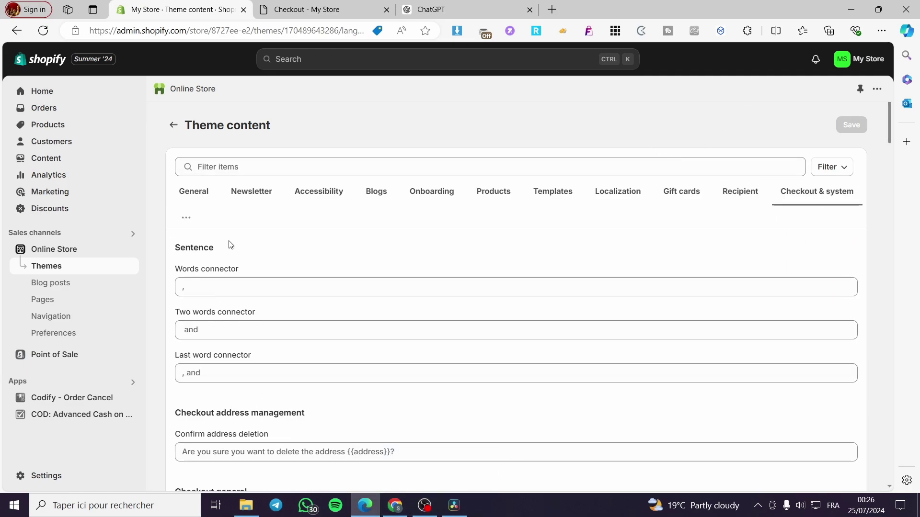
{"action": "scroll", "coordinate": [231, 245], "scroll_direction": "down", "scroll_amount": 4}
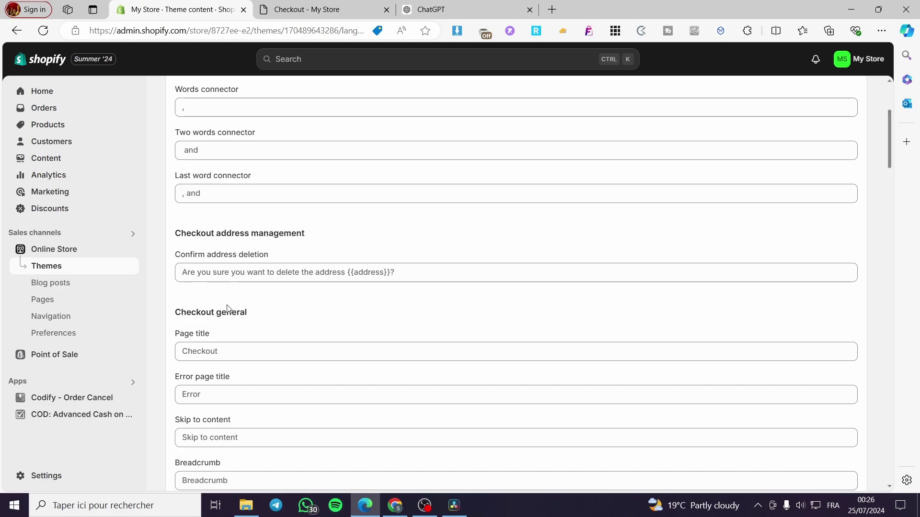
{"action": "scroll", "coordinate": [228, 309], "scroll_direction": "down", "scroll_amount": 4}
{"action": "scroll", "coordinate": [236, 300], "scroll_direction": "up", "scroll_amount": 3}
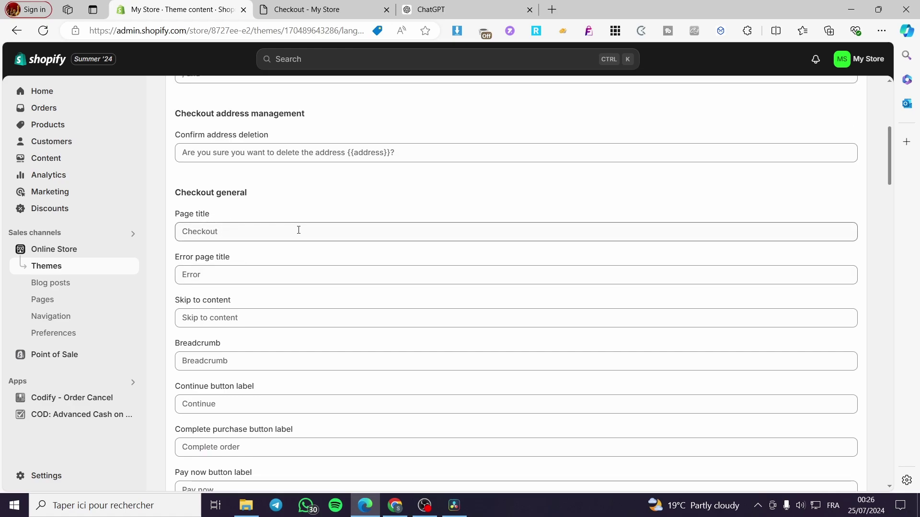
{"action": "left_click", "coordinate": [213, 236]}
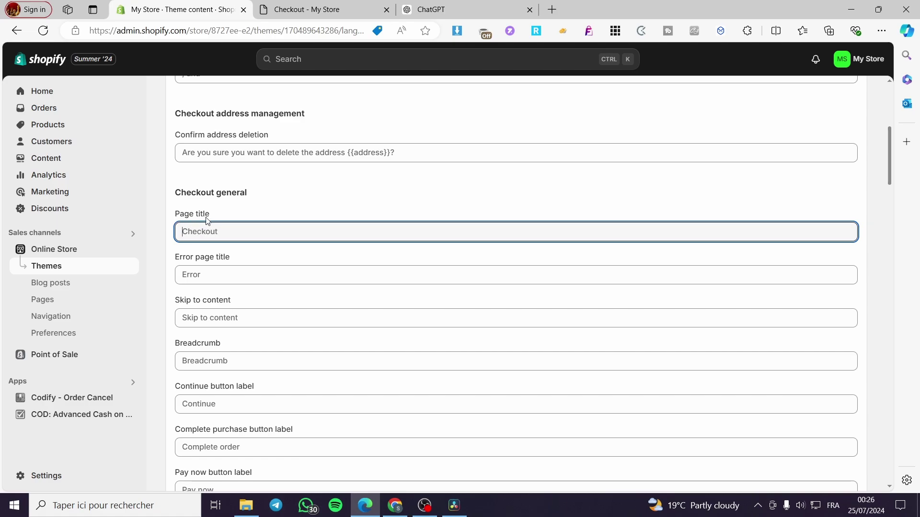
- Change the checkout Page title to 'Checkout test' and save
{"action": "left_click", "coordinate": [326, 9]}
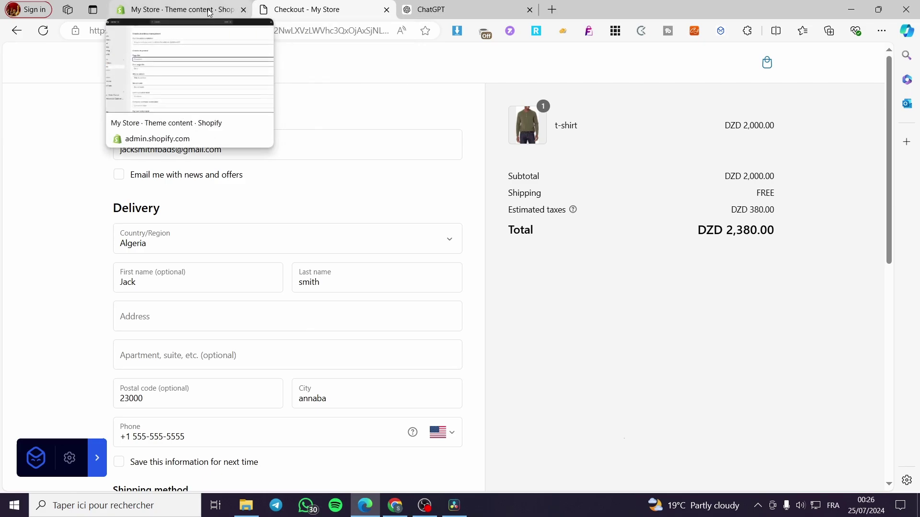
{"action": "left_click", "coordinate": [182, 9]}
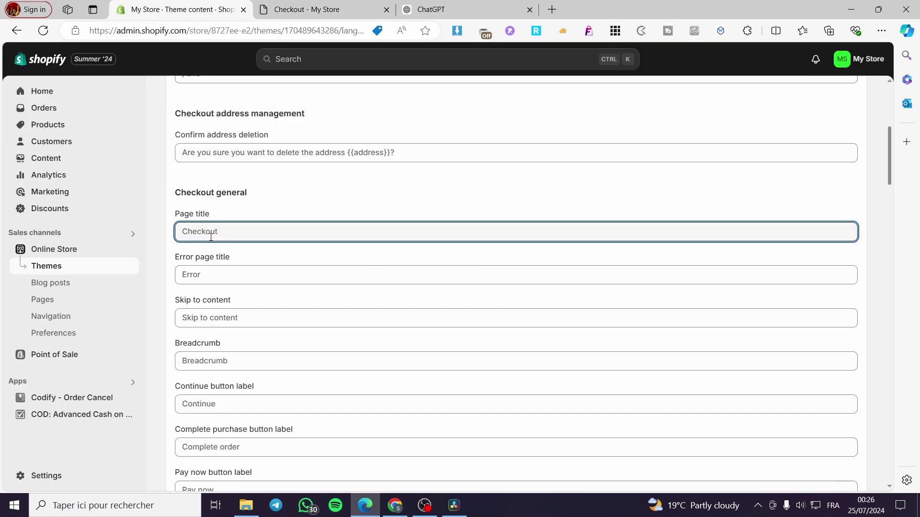
{"action": "type", "text": "Check"}
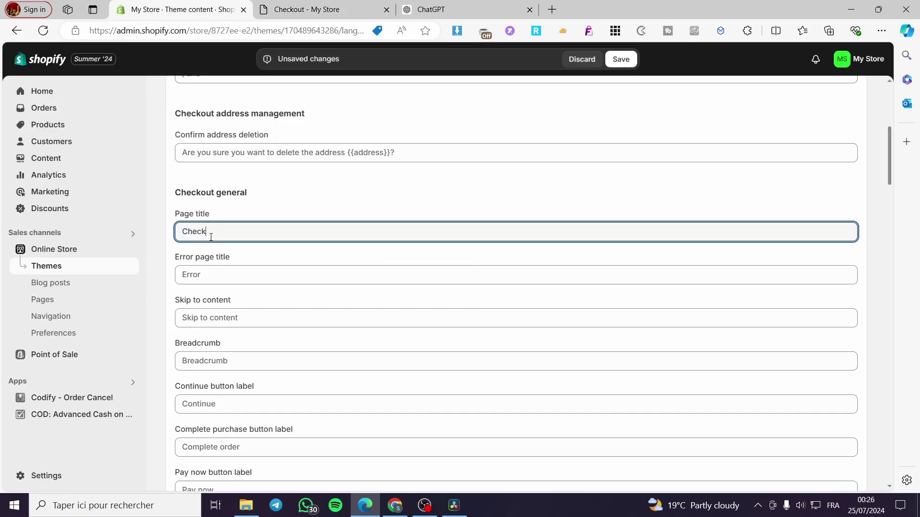
{"action": "type", "text": "out test"}
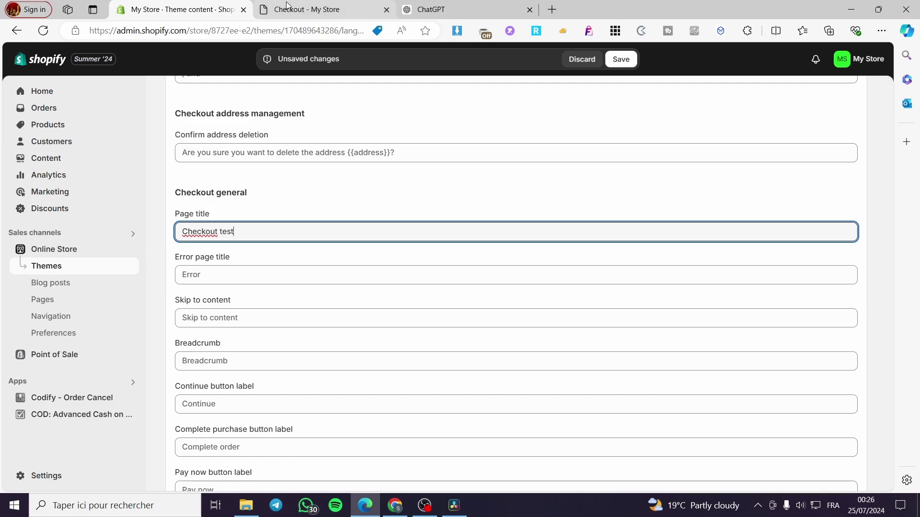
{"action": "left_click", "coordinate": [621, 58]}
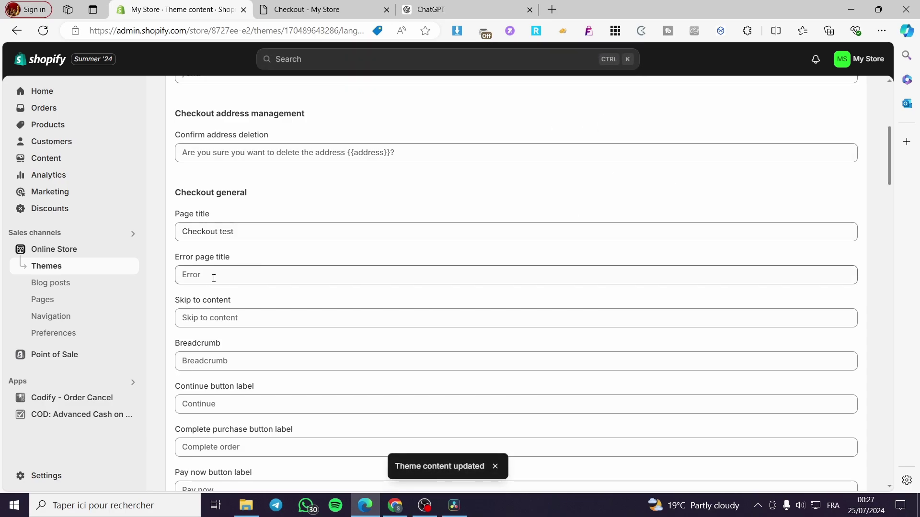
- Reload the checkout tab to confirm it reads 'Checkout test - My Store'
{"action": "left_click", "coordinate": [315, 7]}
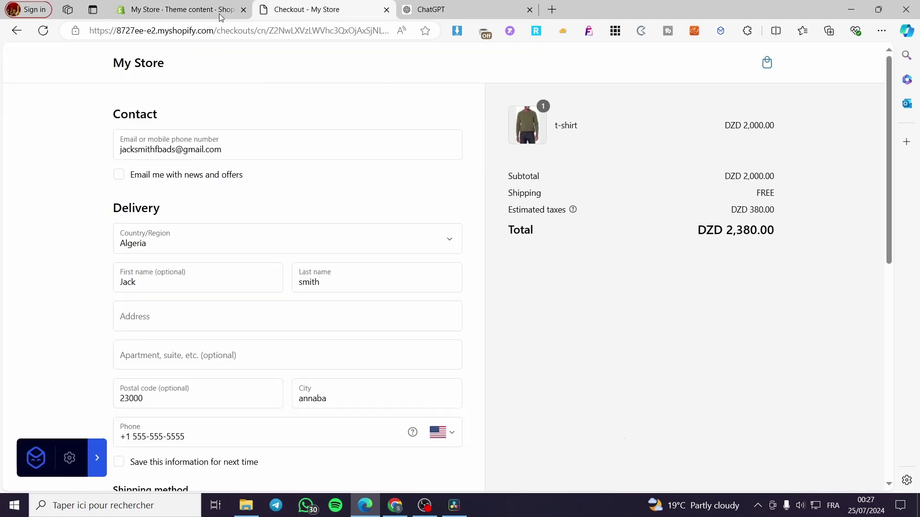
{"action": "left_click", "coordinate": [51, 36]}
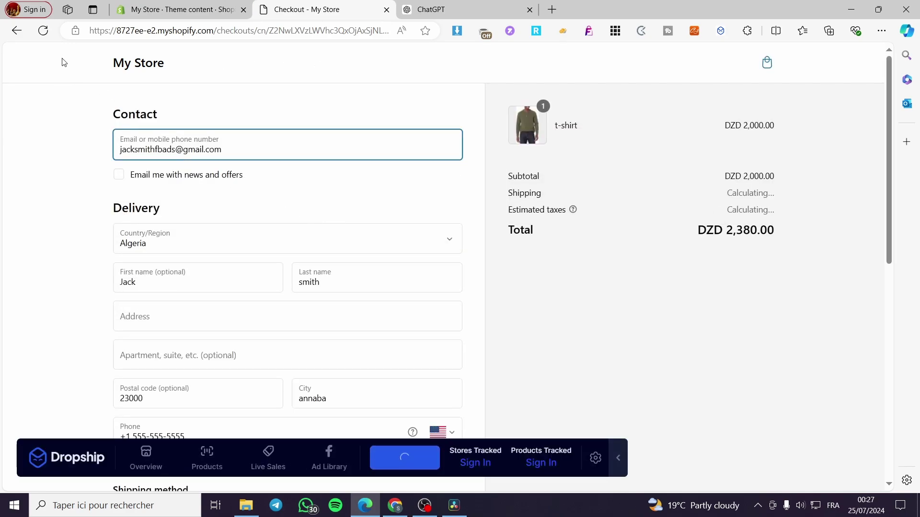
{"action": "left_click", "coordinate": [38, 31]}
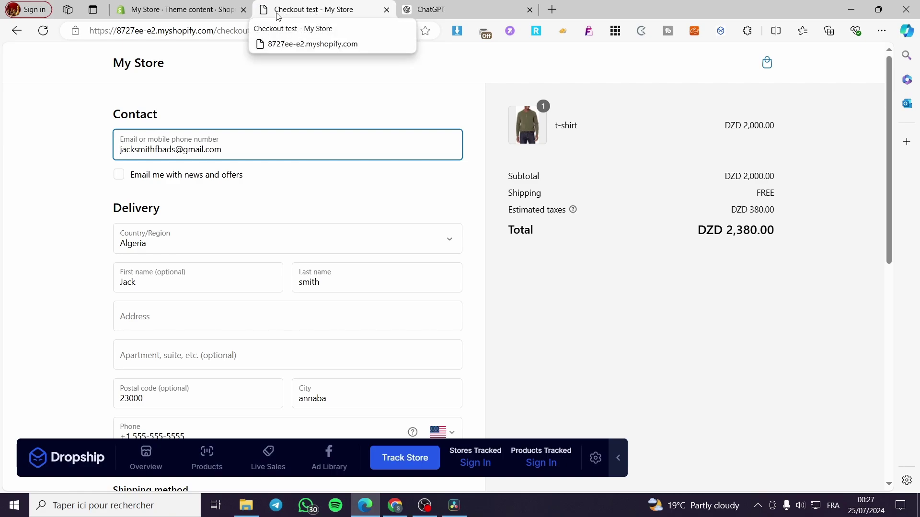
{"action": "left_click", "coordinate": [182, 9]}
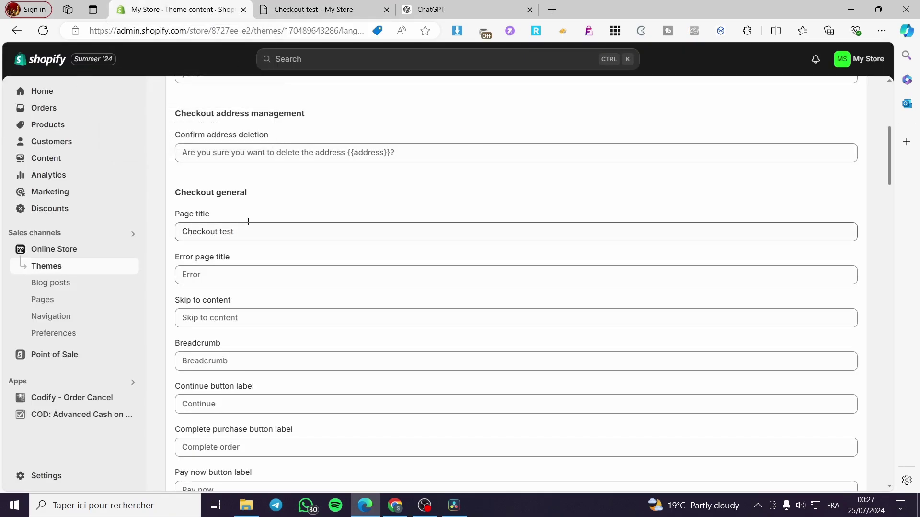
- Restore the checkout Page title to 'Checkout', save, and reload the checkout to confirm
{"action": "left_click_drag", "start_coordinate": [234, 231], "coordinate": [224, 231]}
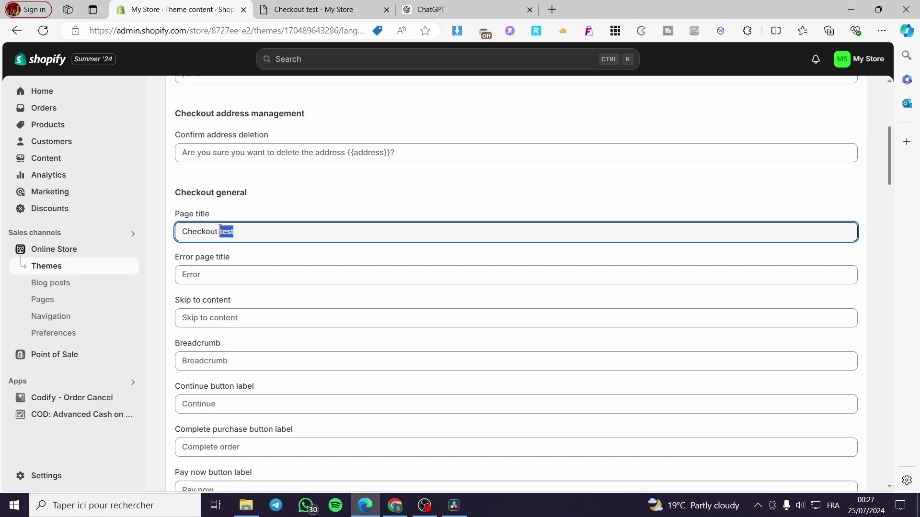
{"action": "key", "text": "BackSpace"}
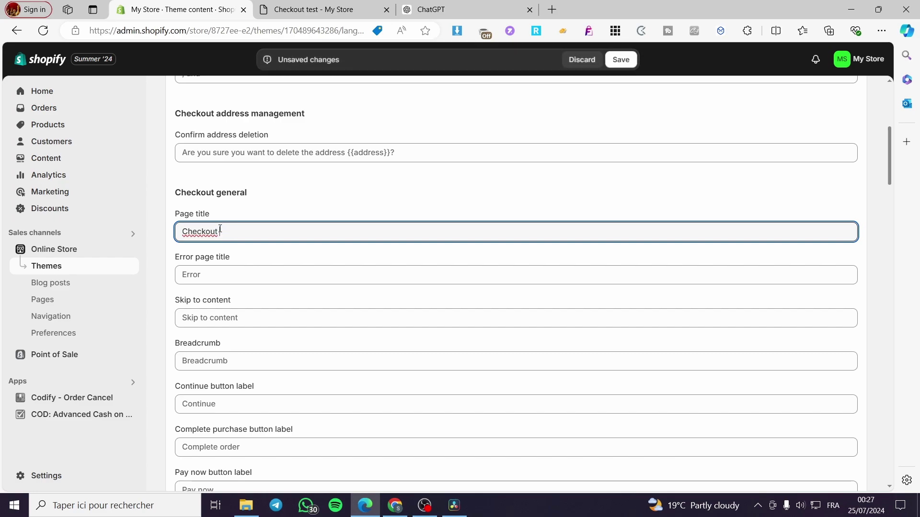
{"action": "left_click", "coordinate": [619, 61]}
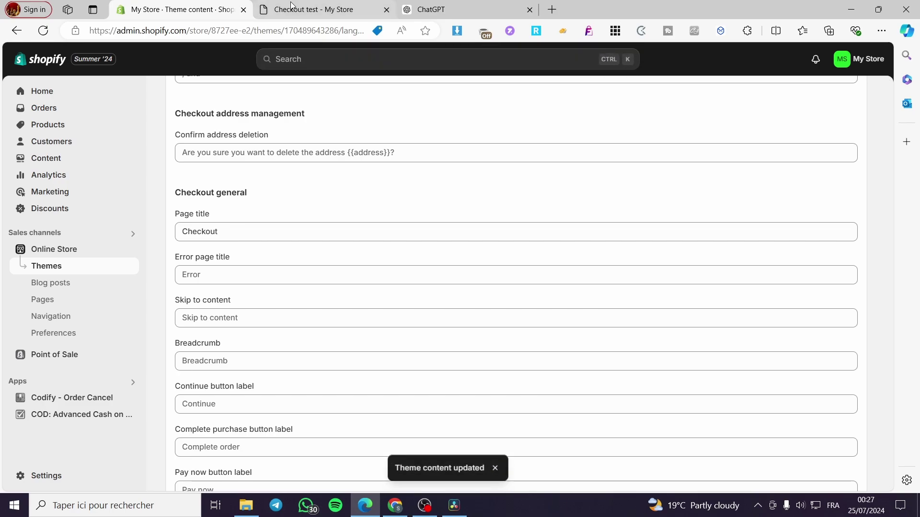
{"action": "left_click", "coordinate": [331, 7]}
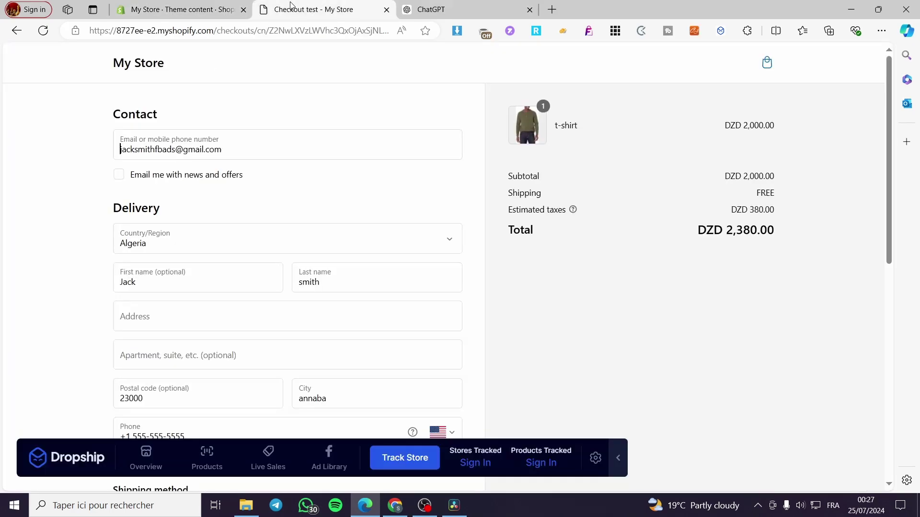
{"action": "left_click", "coordinate": [44, 31]}
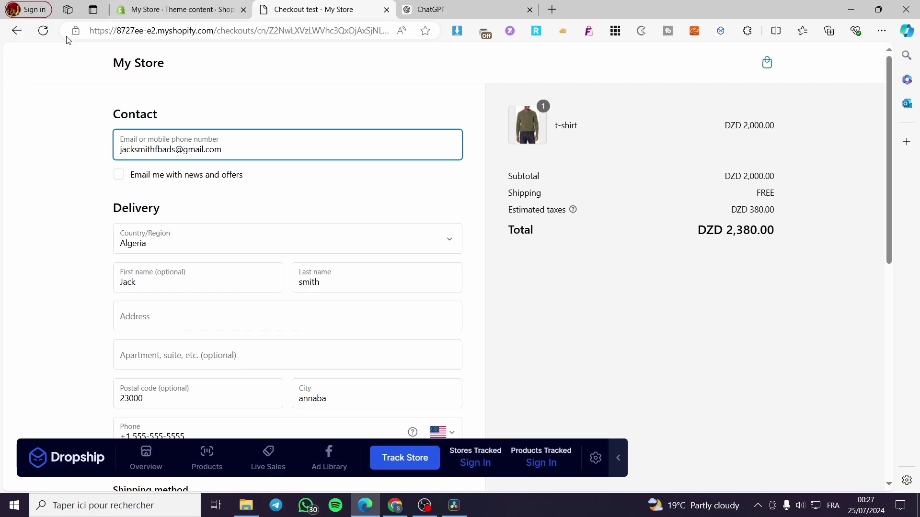
{"action": "left_click", "coordinate": [43, 31]}
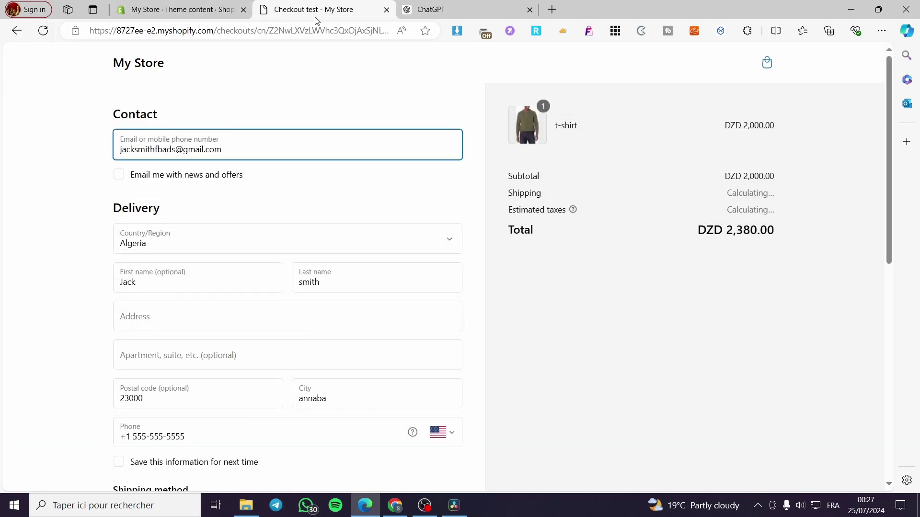
{"action": "left_click", "coordinate": [43, 31]}
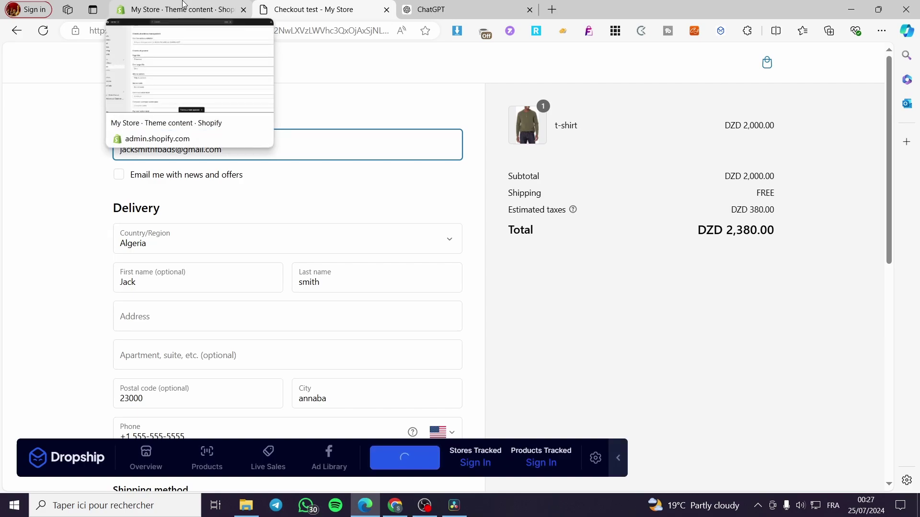
- Scroll the checkout down to the Payment section, then return to the Checkout & system texts
{"action": "left_click", "coordinate": [159, 10]}
{"action": "scroll", "coordinate": [279, 269], "scroll_direction": "down", "scroll_amount": 2}
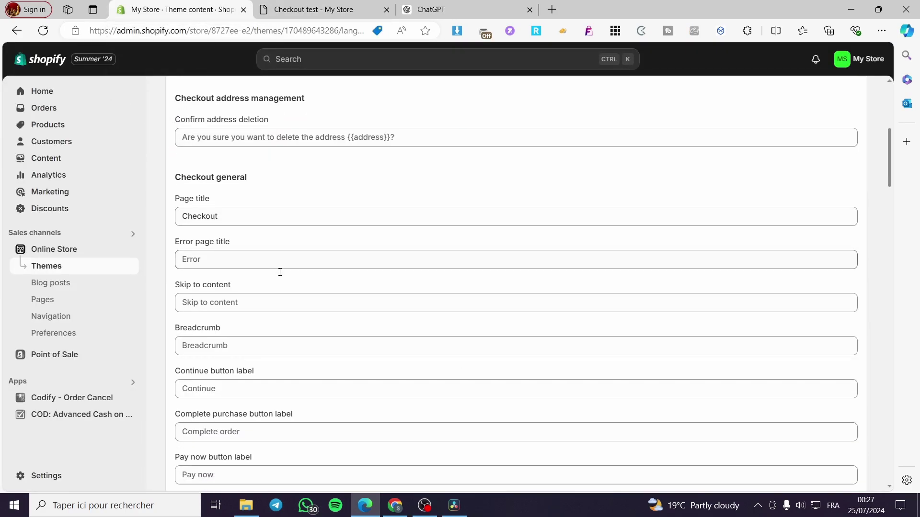
{"action": "left_click", "coordinate": [312, 10]}
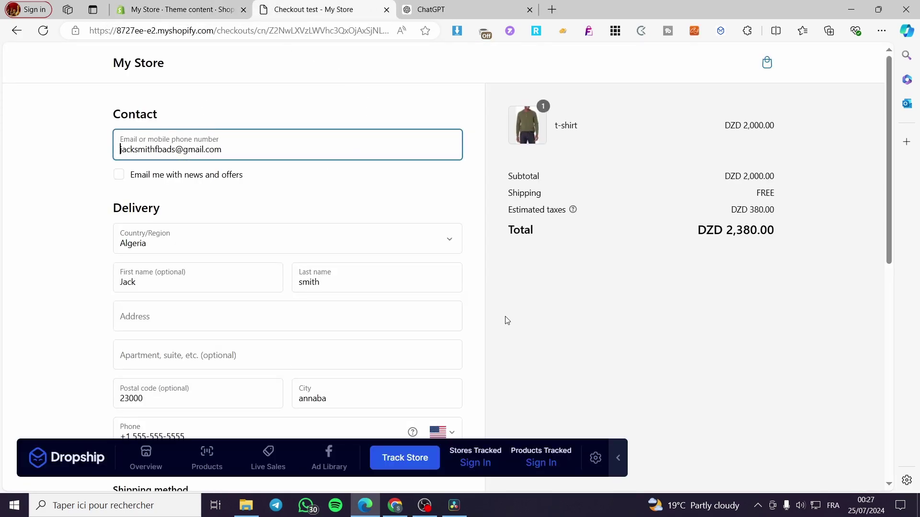
{"action": "left_click", "coordinate": [618, 458]}
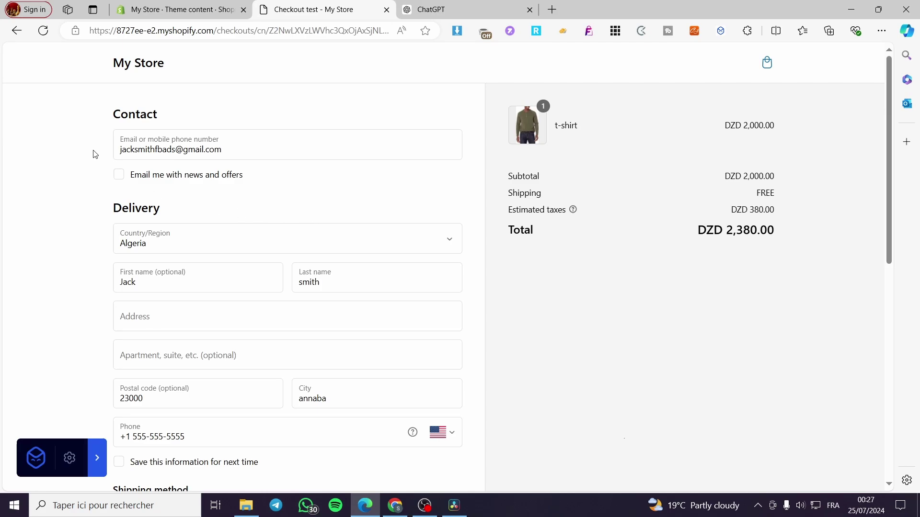
{"action": "scroll", "coordinate": [170, 118], "scroll_direction": "down", "scroll_amount": 2}
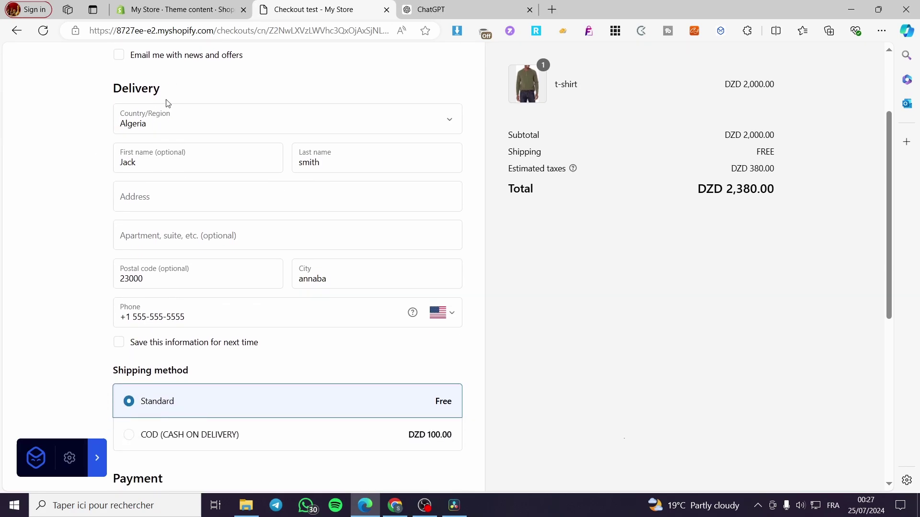
{"action": "scroll", "coordinate": [182, 120], "scroll_direction": "down", "scroll_amount": 4}
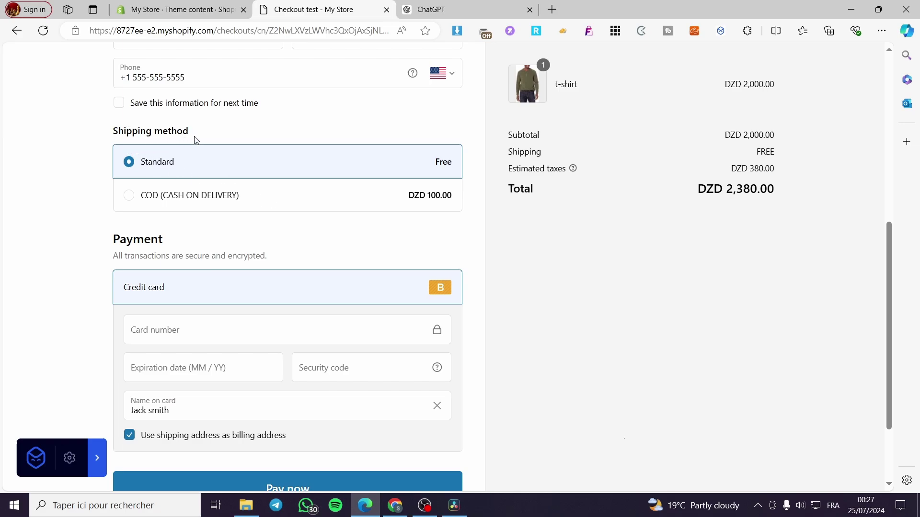
{"action": "left_click", "coordinate": [207, 6]}
{"action": "scroll", "coordinate": [267, 139], "scroll_direction": "up", "scroll_amount": 8}
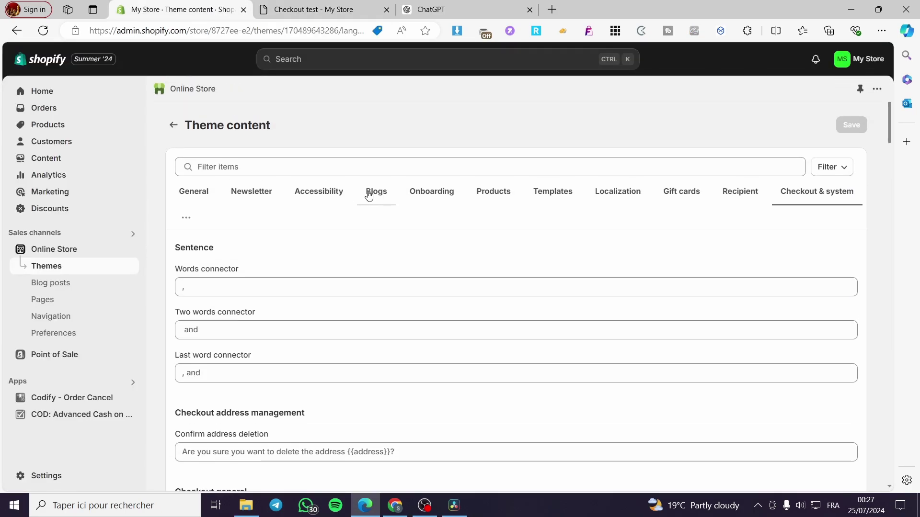
- Copy the 'Shipping method' heading from the checkout and search theme content for it
{"action": "left_click", "coordinate": [235, 162]}
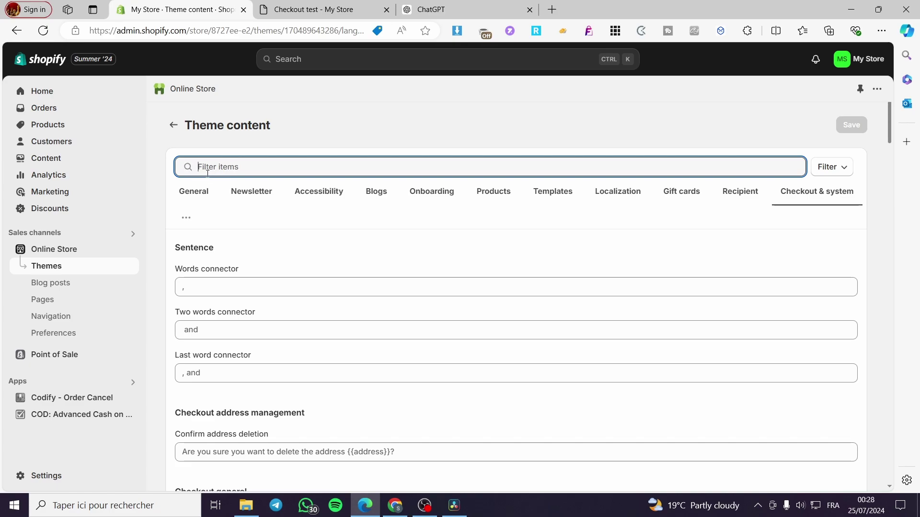
{"action": "key", "text": "ctrl+Tab"}
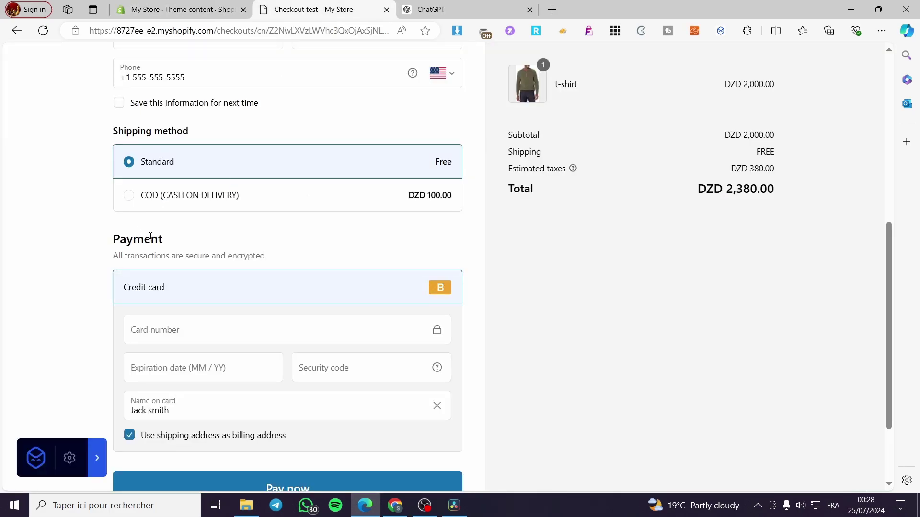
{"action": "left_click_drag", "start_coordinate": [189, 132], "coordinate": [114, 131]}
{"action": "key", "text": "ctrl+c"}
{"action": "left_click", "coordinate": [177, 10]}
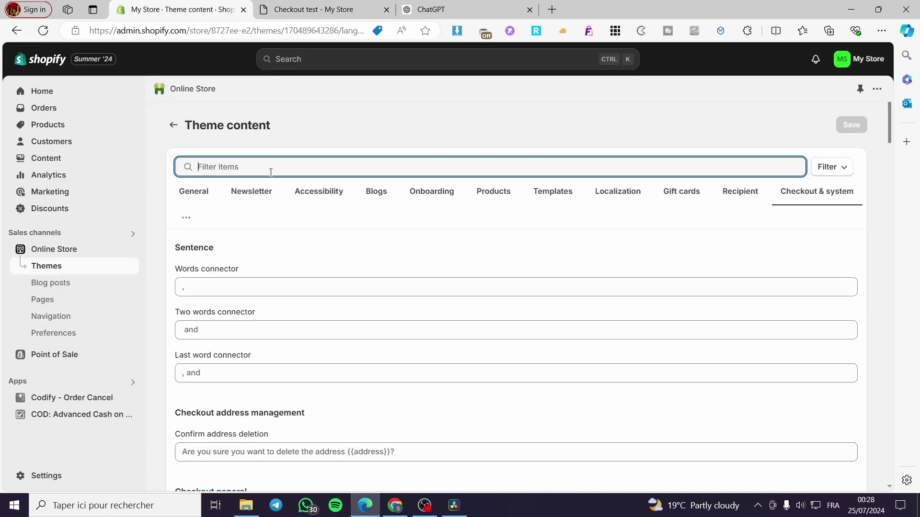
{"action": "key", "text": "ctrl+v"}
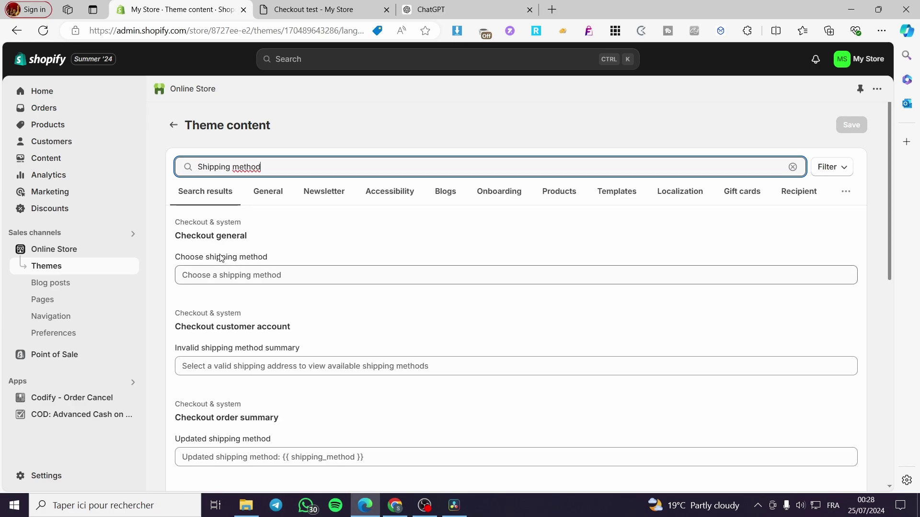
- Scroll the search results to the Checkout shipping method title field, comparing against the checkout
{"action": "scroll", "coordinate": [217, 249], "scroll_direction": "down", "scroll_amount": 1}
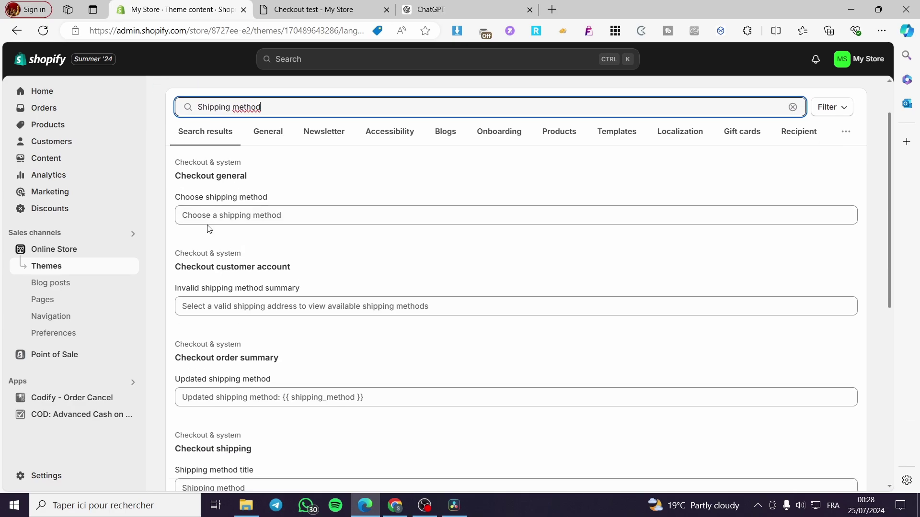
{"action": "left_click", "coordinate": [312, 9]}
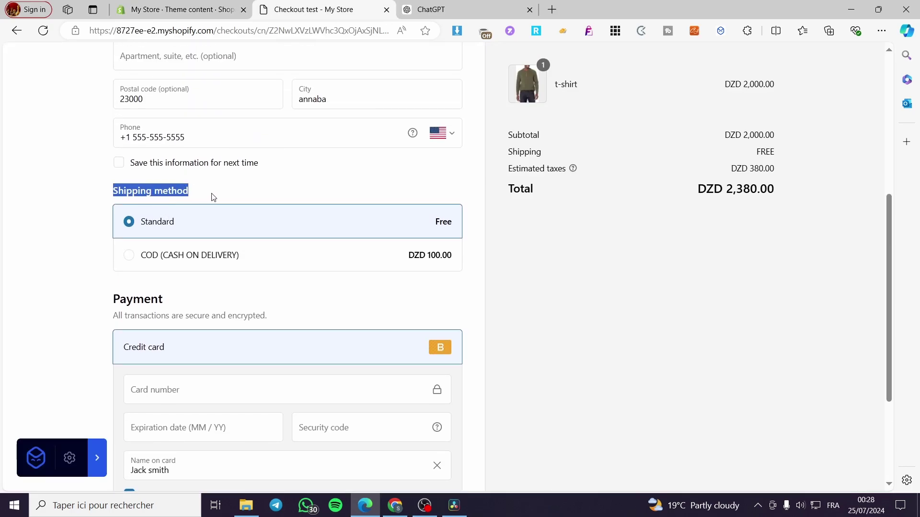
{"action": "left_click", "coordinate": [196, 6]}
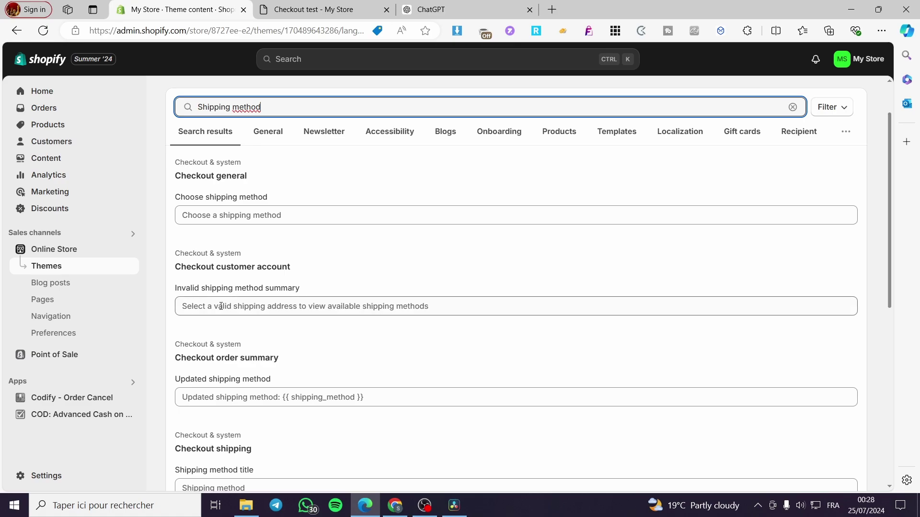
{"action": "scroll", "coordinate": [220, 306], "scroll_direction": "down", "scroll_amount": 3}
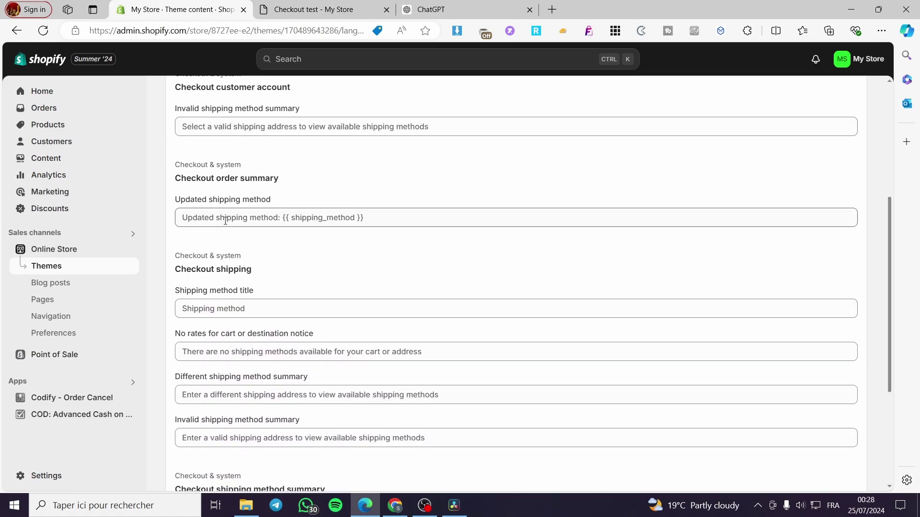
{"action": "scroll", "coordinate": [309, 230], "scroll_direction": "down", "scroll_amount": 2}
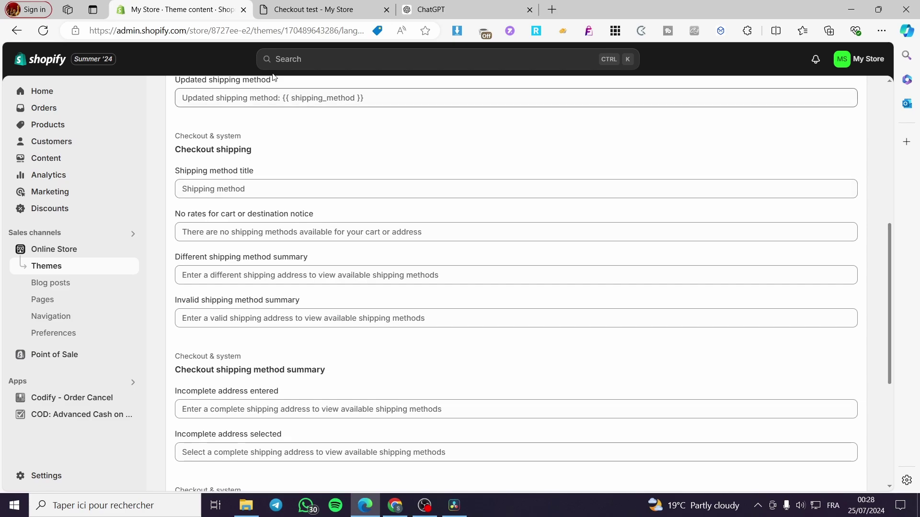
{"action": "key", "text": "ctrl+Tab"}
- Set the Shipping method title to 'Shipping method ( want a free shipping ? your total should be at least 100$)' and save
{"action": "key", "text": "ctrl+shift+Tab"}
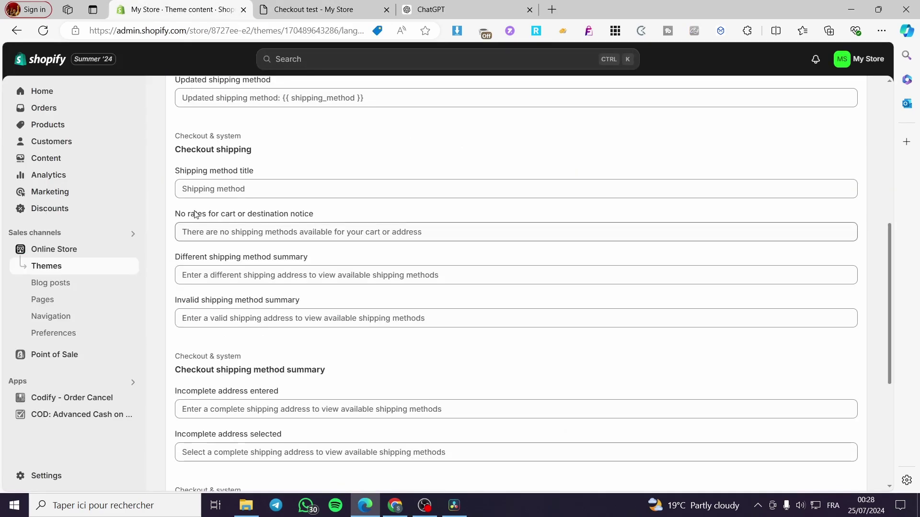
{"action": "left_click", "coordinate": [265, 189]}
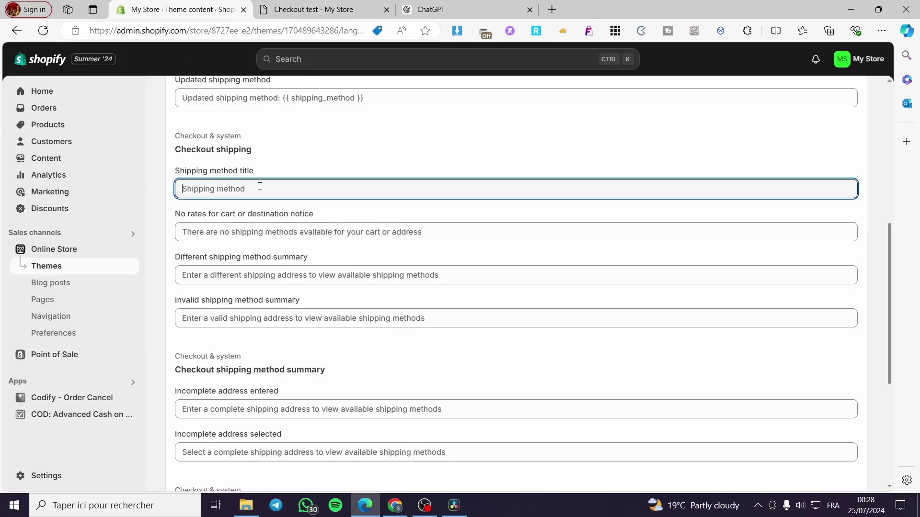
{"action": "key", "text": "ctrl+Tab"}
{"action": "key", "text": "ctrl+shift+Tab"}
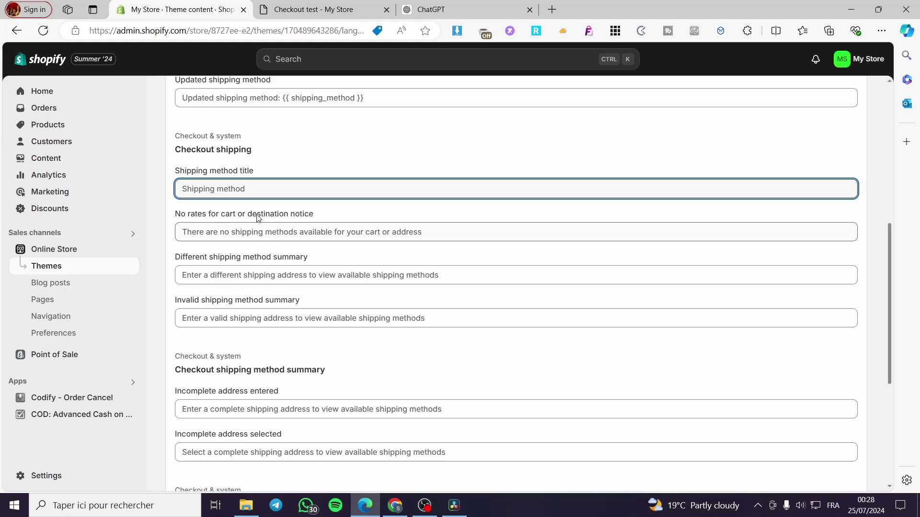
{"action": "key", "text": "ctrl+v"}
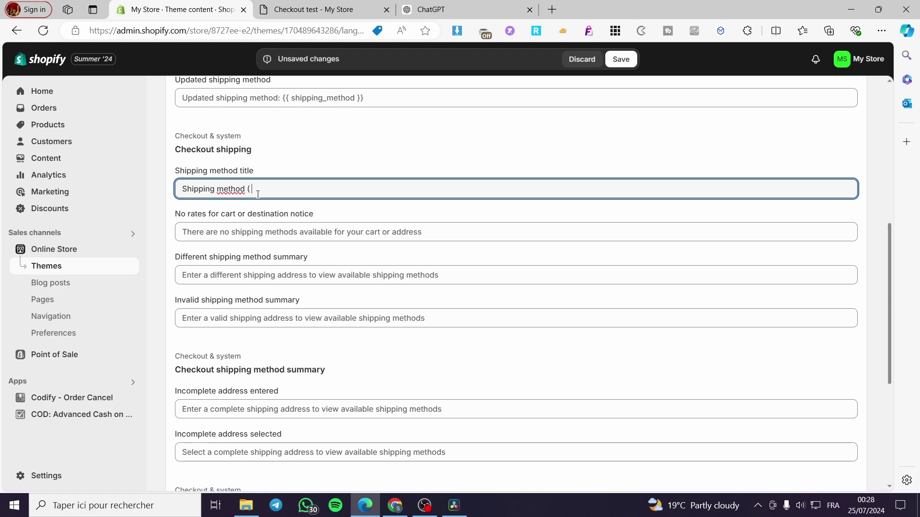
{"action": "type", "text": "wa"}
{"action": "type", "text": "nt a"}
{"action": "type", "text": " free shipping ?"}
{"action": "type", "text": " bu"}
{"action": "type", "text": "y"}
{"action": "type", "text": "tota"}
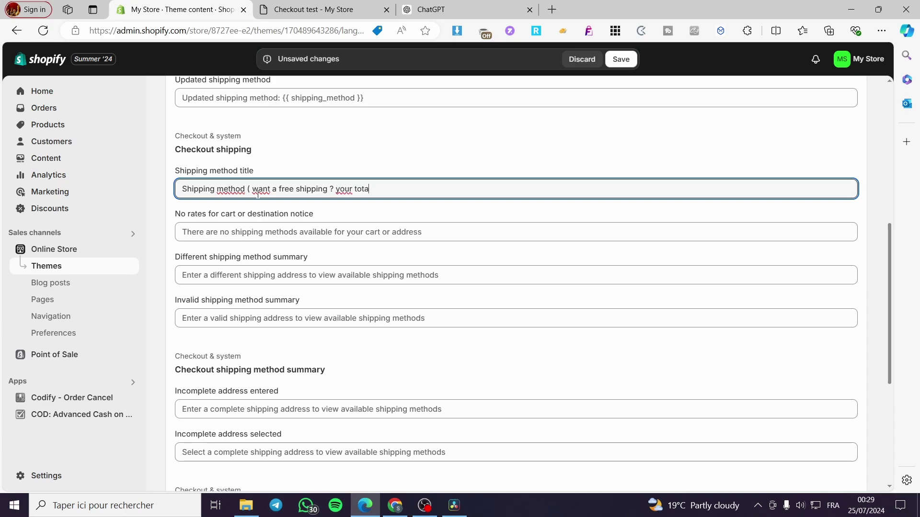
{"action": "type", "text": "l should be at least 100$"}
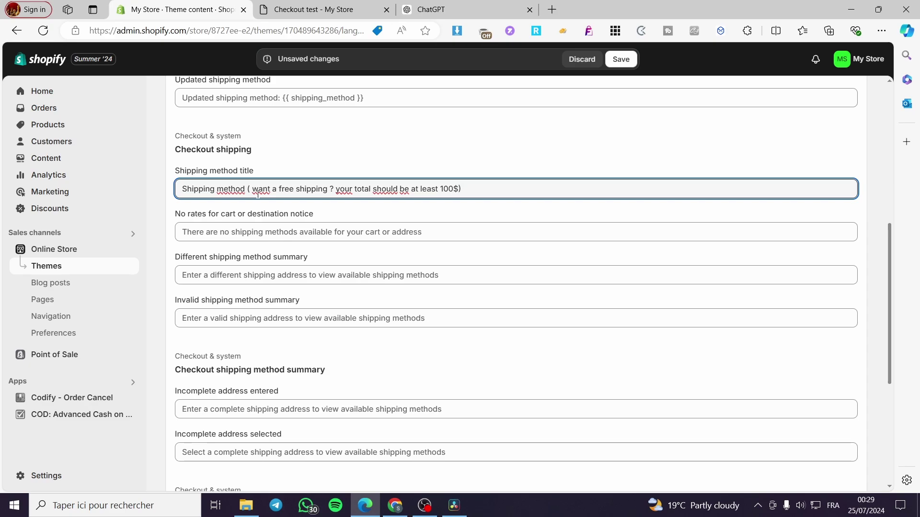
{"action": "left_click", "coordinate": [621, 59]}
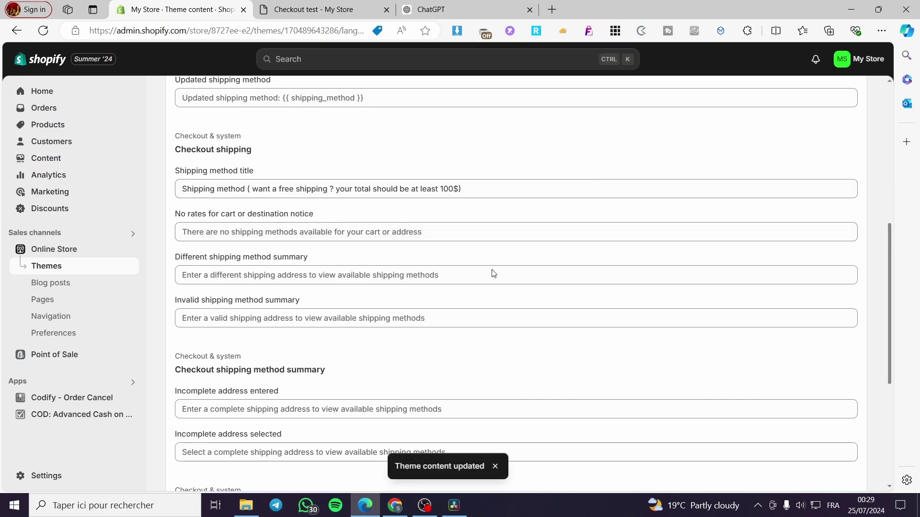
- Reload the checkout and scroll down to confirm the Shipping method heading shows the 100$ free-shipping note
{"action": "left_click", "coordinate": [343, 15]}
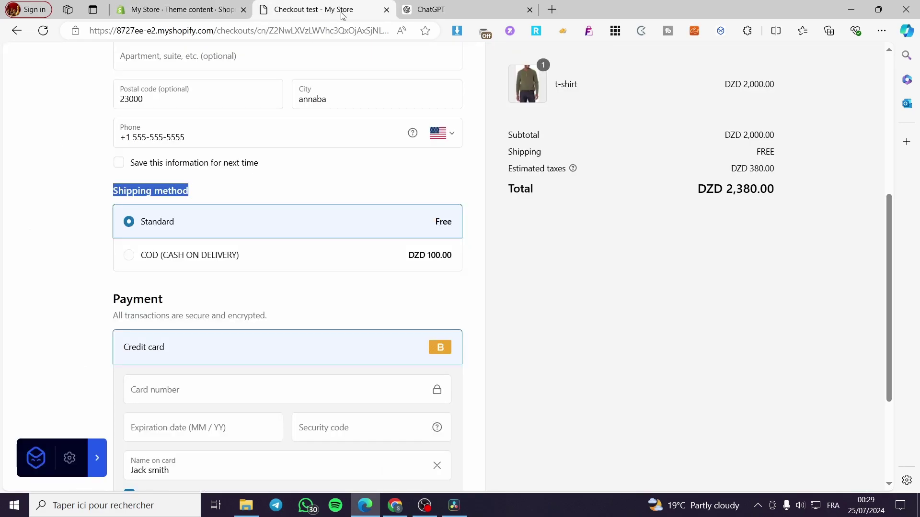
{"action": "scroll", "coordinate": [72, 92], "scroll_direction": "up", "scroll_amount": 6}
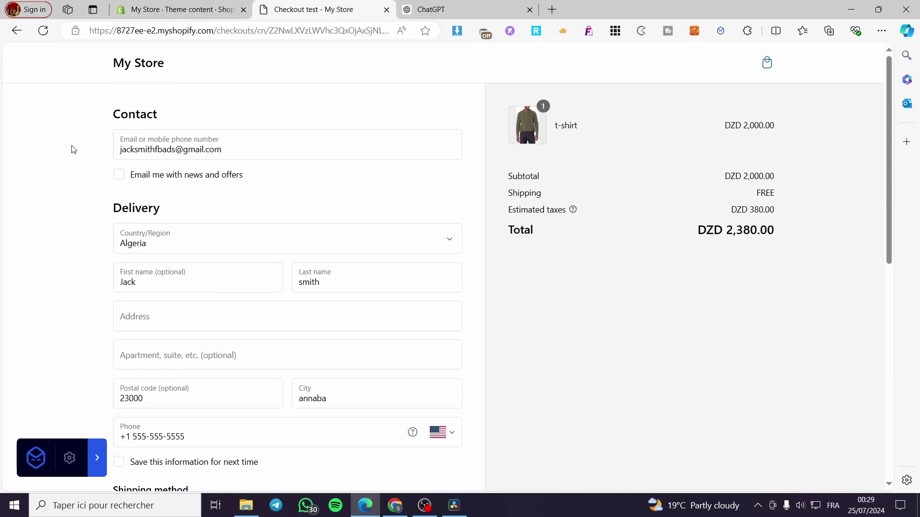
{"action": "left_click", "coordinate": [42, 31]}
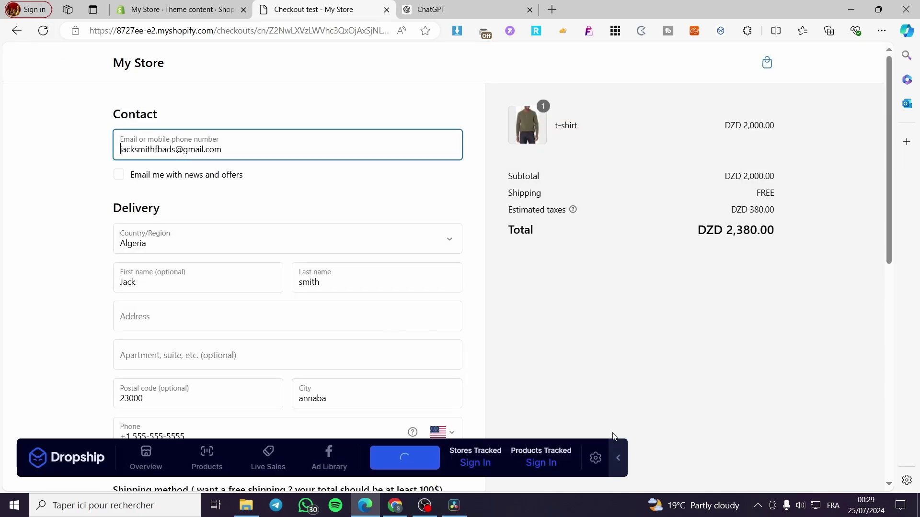
{"action": "left_click", "coordinate": [621, 441]}
{"action": "scroll", "coordinate": [621, 441], "scroll_direction": "down", "scroll_amount": 5}
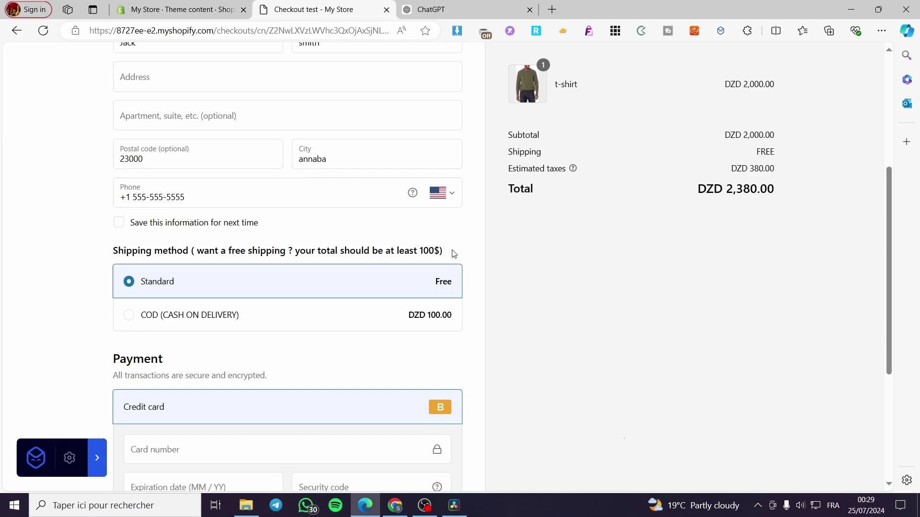
{"action": "scroll", "coordinate": [215, 352], "scroll_direction": "down", "scroll_amount": 1}
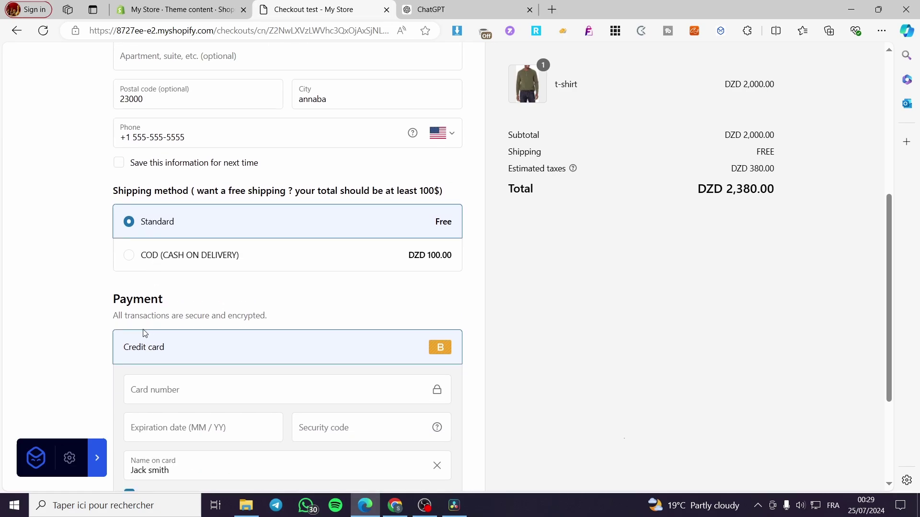
{"action": "left_click", "coordinate": [190, 5]}
- Replace the theme content search term with 'Payment'
{"action": "scroll", "coordinate": [263, 189], "scroll_direction": "up", "scroll_amount": 8}
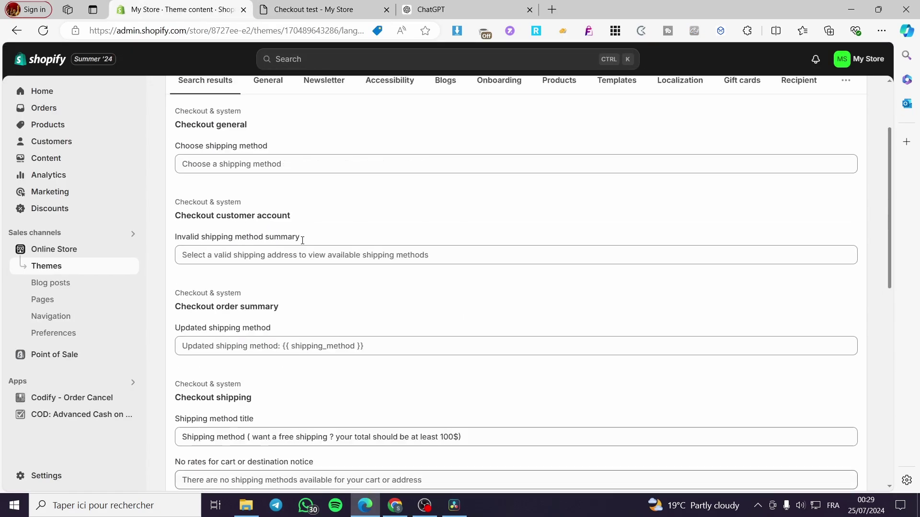
{"action": "left_click_drag", "start_coordinate": [261, 167], "coordinate": [114, 159]}
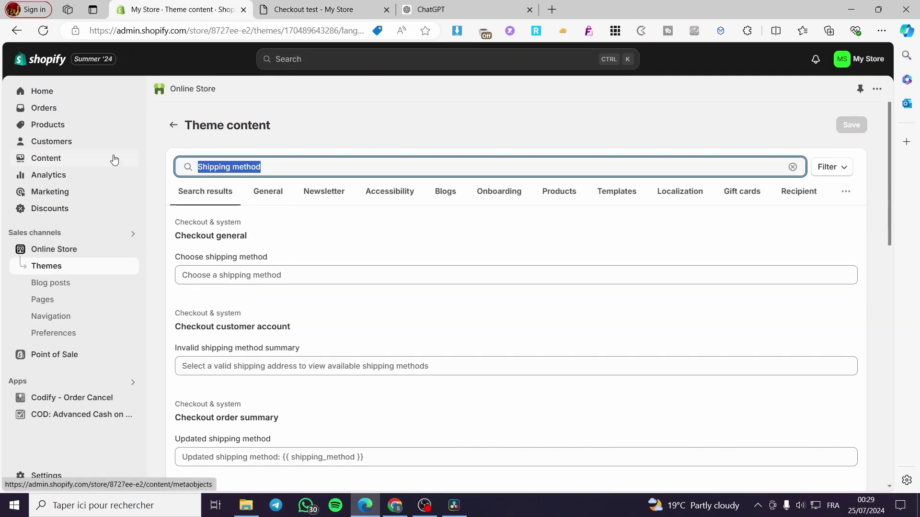
{"action": "type", "text": "Pa"}
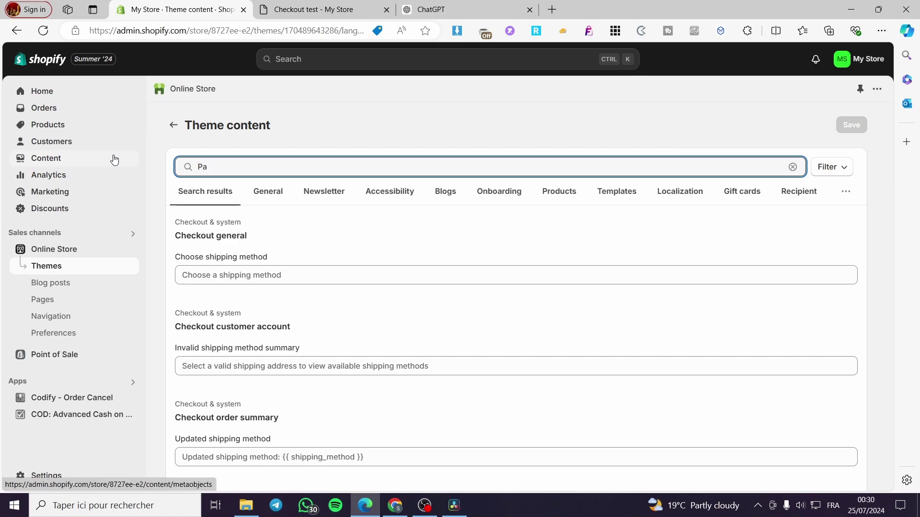
{"action": "type", "text": "yment"}
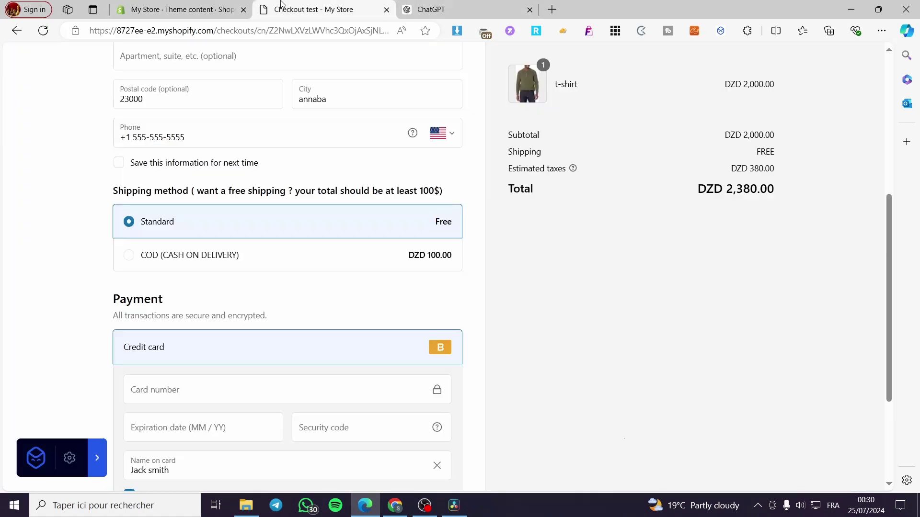
- Compare the Payment search results with the payment section on the checkout page
{"action": "left_click", "coordinate": [314, 9]}
{"action": "left_click", "coordinate": [179, 10]}
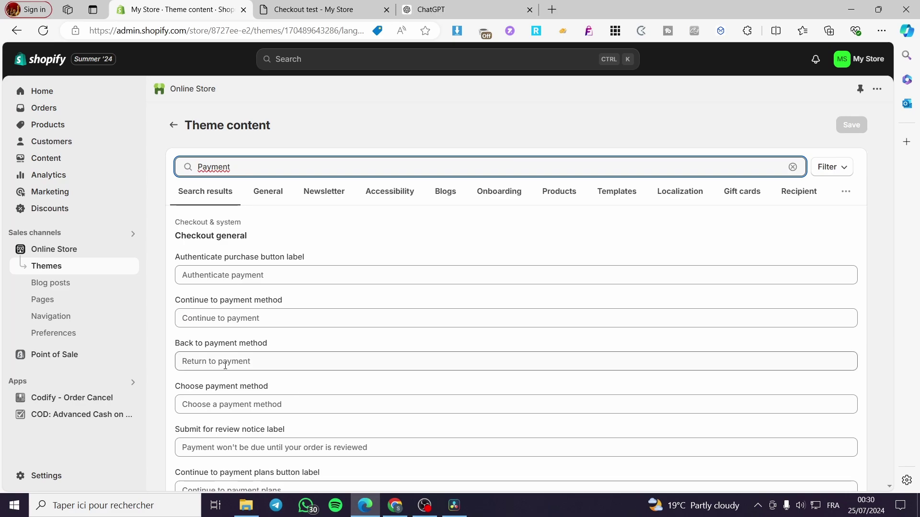
{"action": "left_click", "coordinate": [288, 4]}
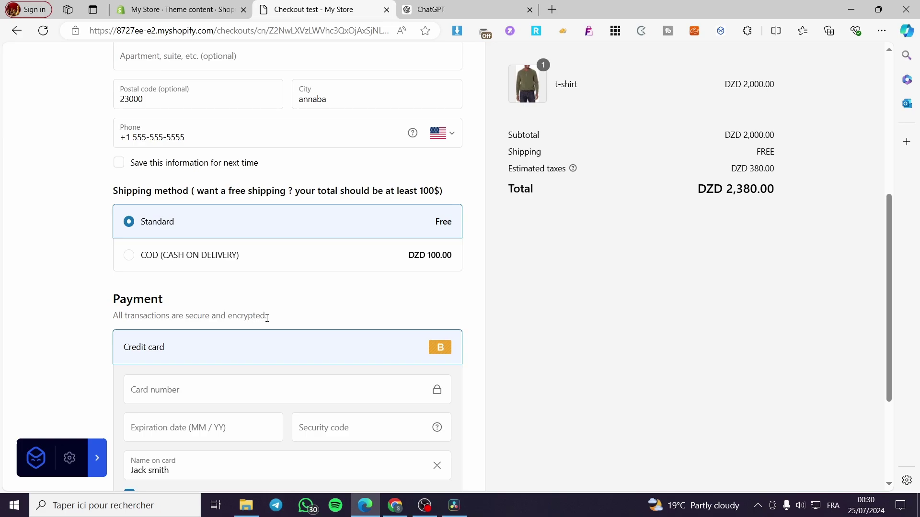
{"action": "left_click", "coordinate": [215, 7]}
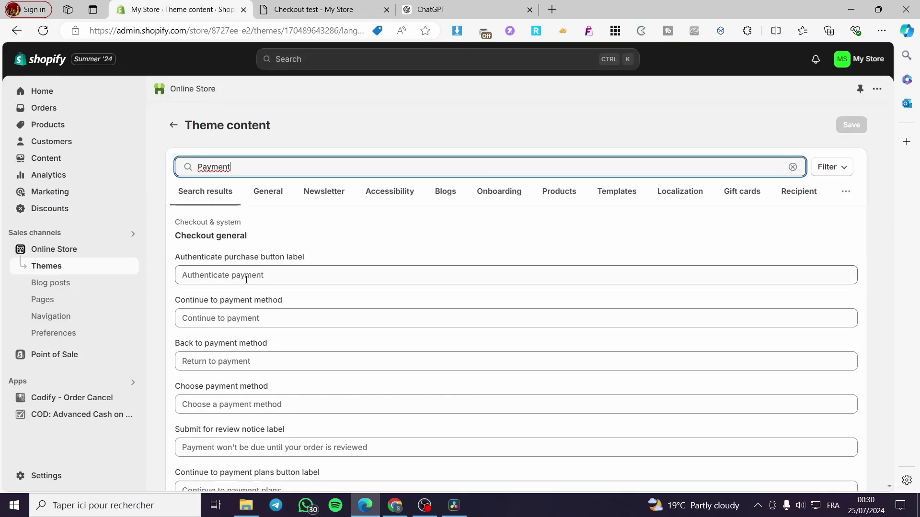
- Scroll through the Payment search results and glance at the live checkout page
{"action": "scroll", "coordinate": [240, 292], "scroll_direction": "down", "scroll_amount": 2}
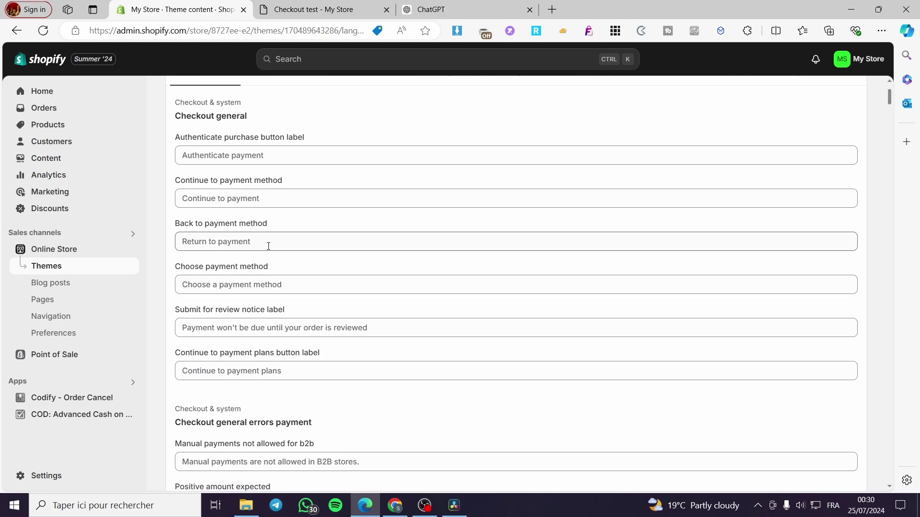
{"action": "scroll", "coordinate": [259, 239], "scroll_direction": "up", "scroll_amount": 1}
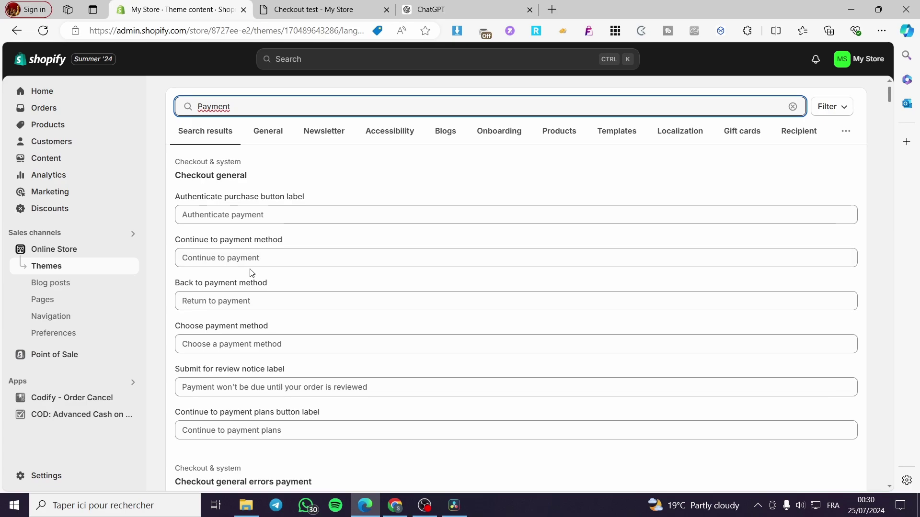
{"action": "scroll", "coordinate": [231, 200], "scroll_direction": "down", "scroll_amount": 1}
{"action": "scroll", "coordinate": [307, 237], "scroll_direction": "down", "scroll_amount": 1}
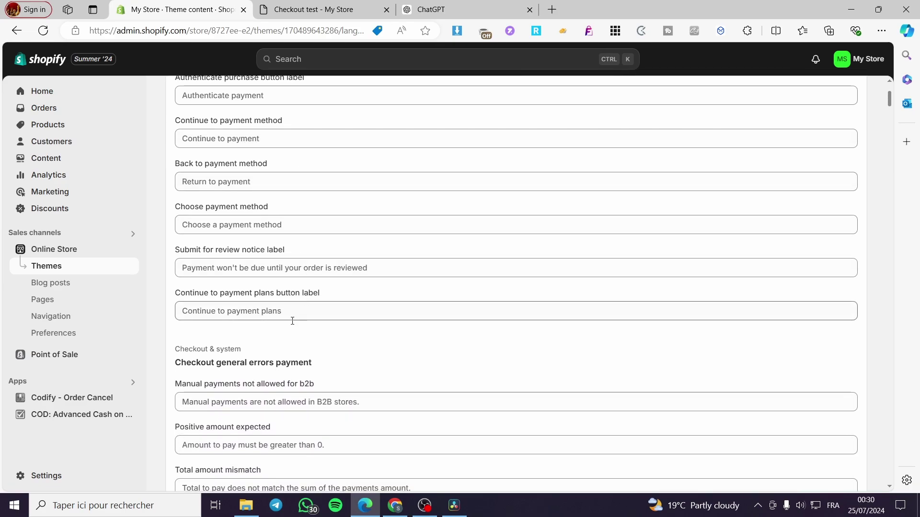
{"action": "scroll", "coordinate": [243, 321], "scroll_direction": "down", "scroll_amount": 2}
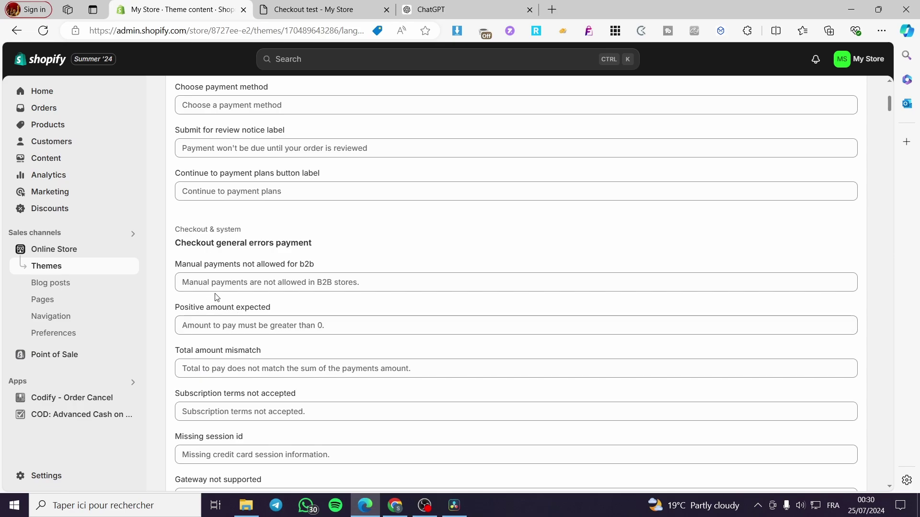
{"action": "scroll", "coordinate": [243, 306], "scroll_direction": "down", "scroll_amount": 2}
{"action": "scroll", "coordinate": [258, 291], "scroll_direction": "down", "scroll_amount": 4}
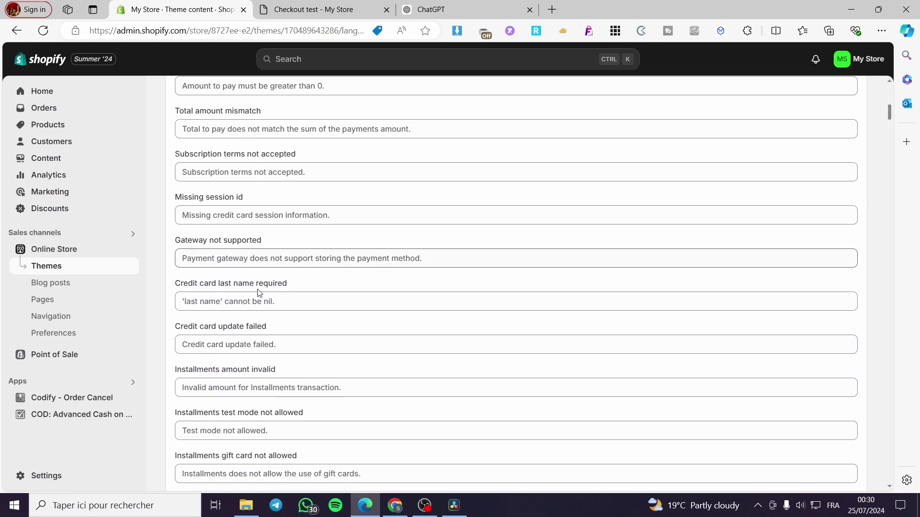
{"action": "scroll", "coordinate": [258, 290], "scroll_direction": "down", "scroll_amount": 10}
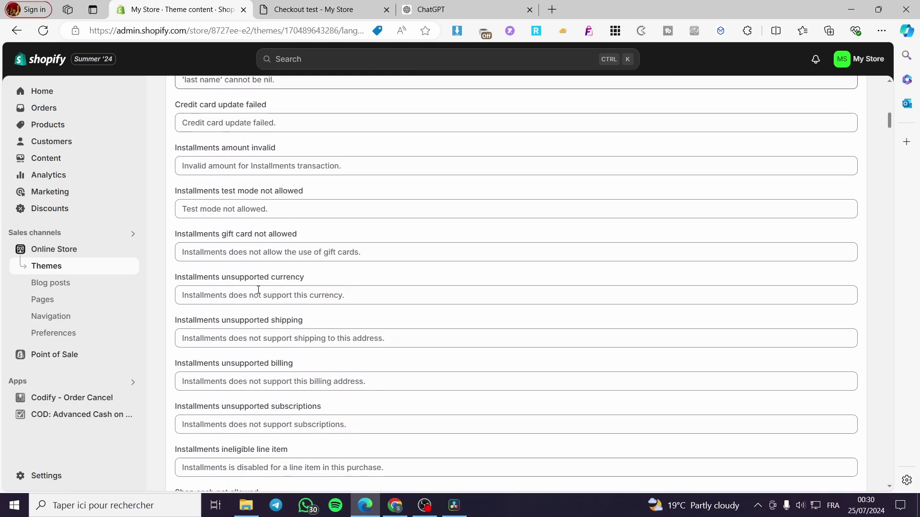
{"action": "left_click", "coordinate": [285, 9]}
{"action": "left_click", "coordinate": [211, 10]}
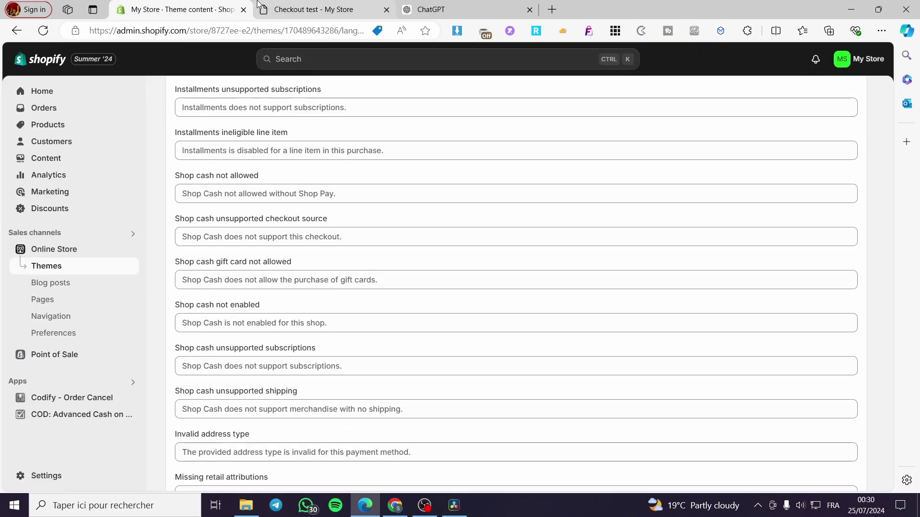
- Inspect the Shop cash checkout source field and try a page text search
{"action": "left_click", "coordinate": [268, 9]}
{"action": "left_click", "coordinate": [191, 9]}
{"action": "right_click", "coordinate": [288, 237]}
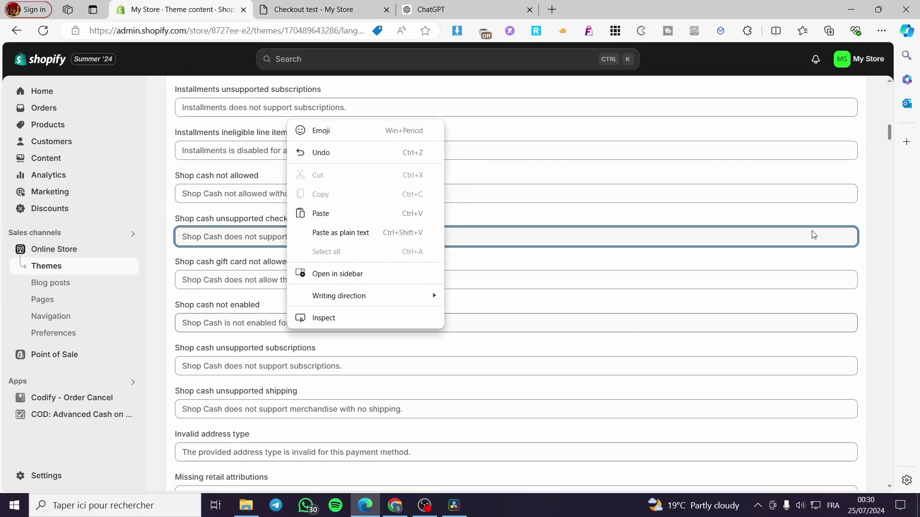
{"action": "left_click", "coordinate": [878, 235]}
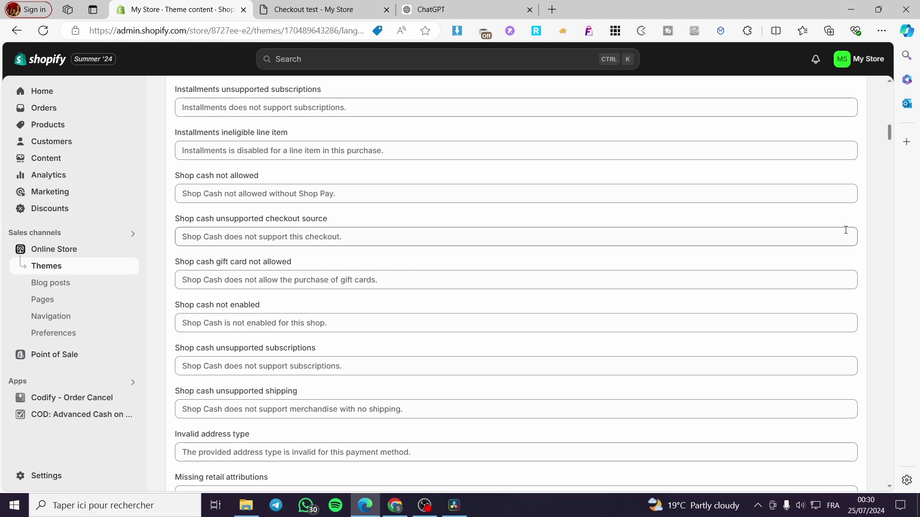
{"action": "key", "text": "ctrl+f"}
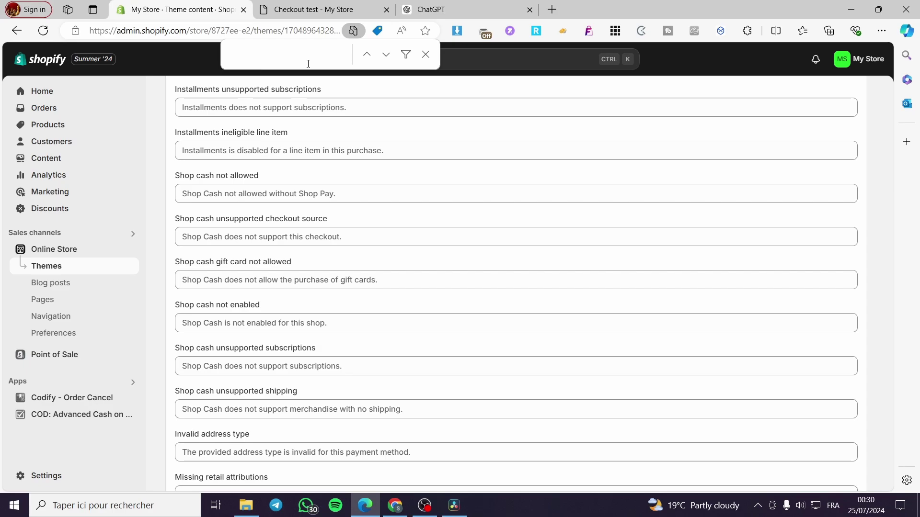
{"action": "key", "text": "Escape"}
- Copy the checkout's Payment heading and step through its matches on the theme content page
{"action": "left_click", "coordinate": [297, 7]}
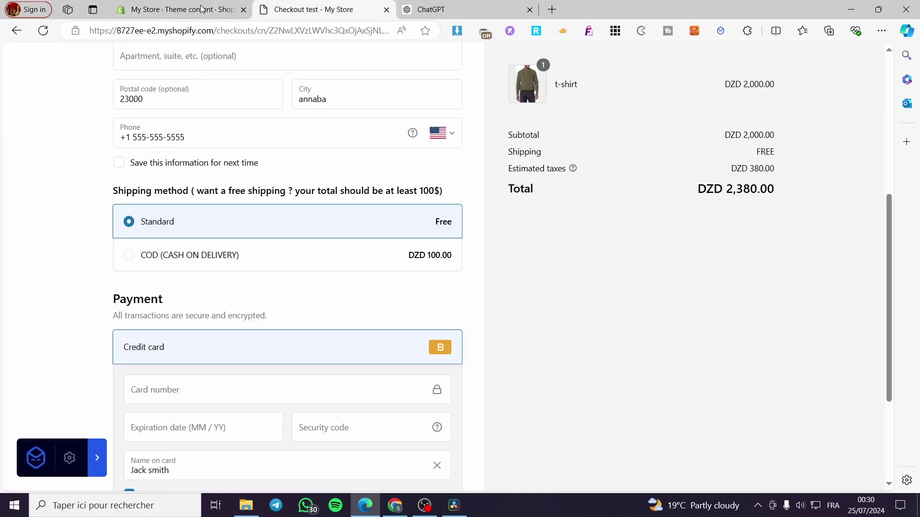
{"action": "left_click_drag", "start_coordinate": [165, 293], "coordinate": [106, 301]}
{"action": "key", "text": "ctrl+c"}
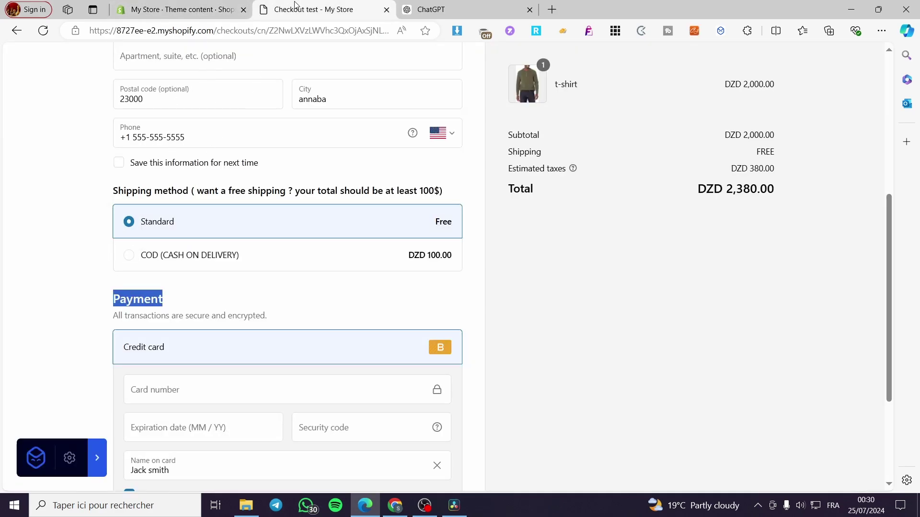
{"action": "key", "text": "ctrl+shift+Tab"}
{"action": "key", "text": "ctrl+v"}
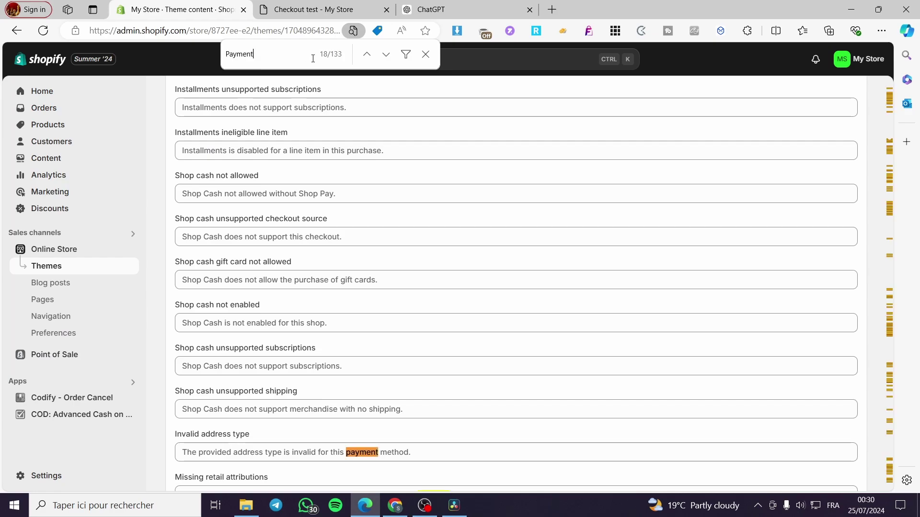
{"action": "left_click", "coordinate": [385, 54]}
{"action": "left_click", "coordinate": [384, 55]}
{"action": "left_click", "coordinate": [385, 55]}
{"action": "left_click", "coordinate": [385, 55]}
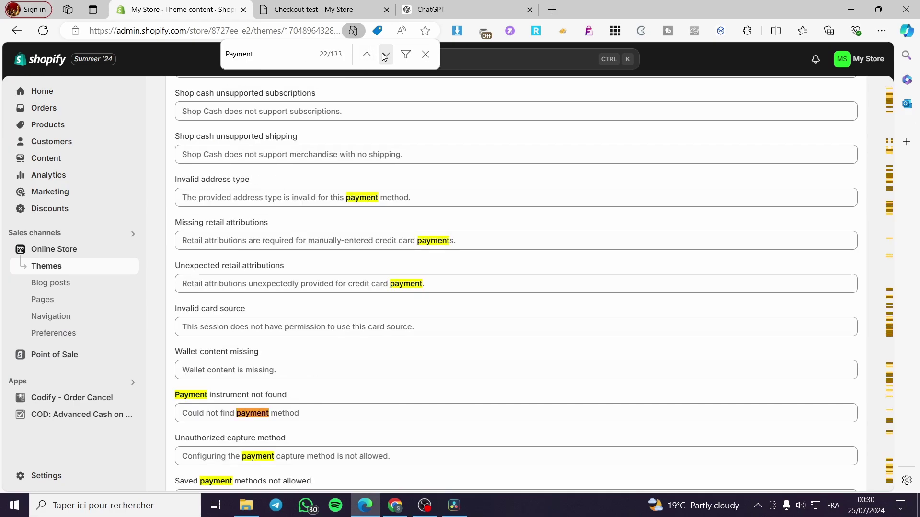
{"action": "left_click", "coordinate": [385, 55]}
{"action": "left_click", "coordinate": [385, 54]}
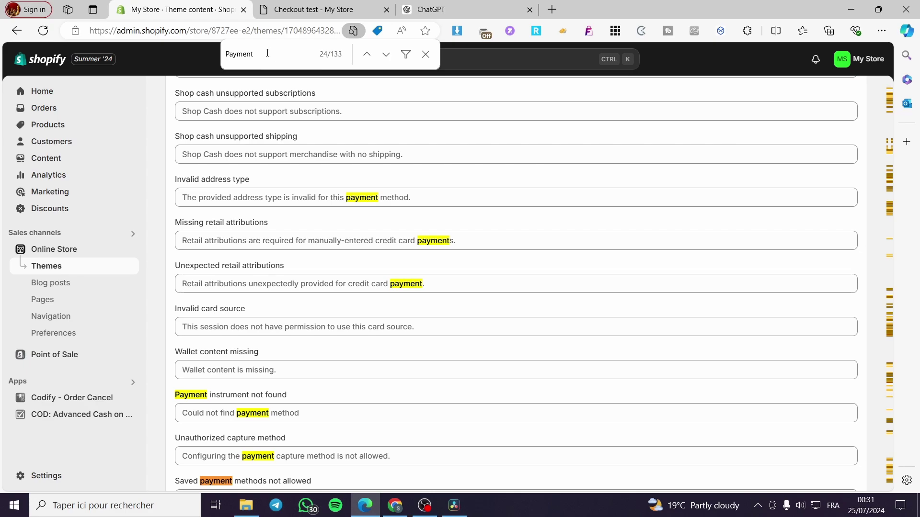
- Search theme content for 'Payment title', then clear the search box
{"action": "type", "text": "title"}
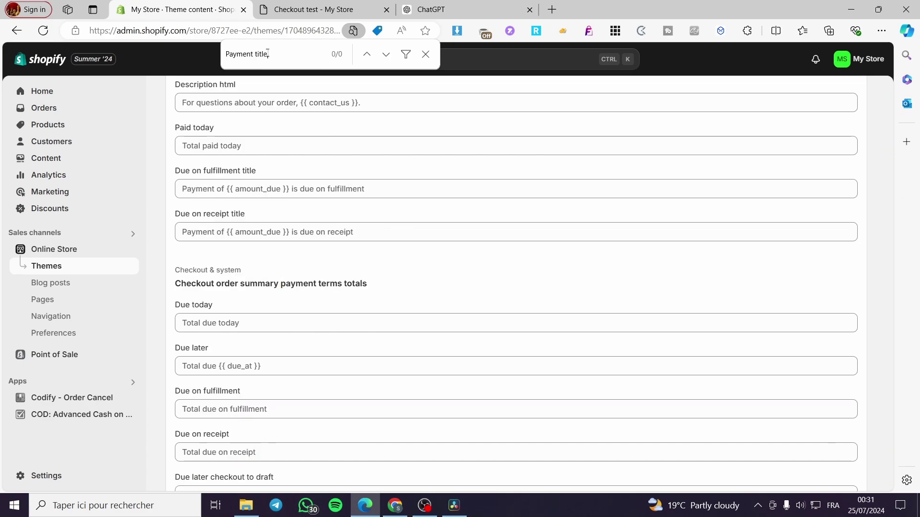
{"action": "scroll", "coordinate": [319, 82], "scroll_direction": "up", "scroll_amount": 4}
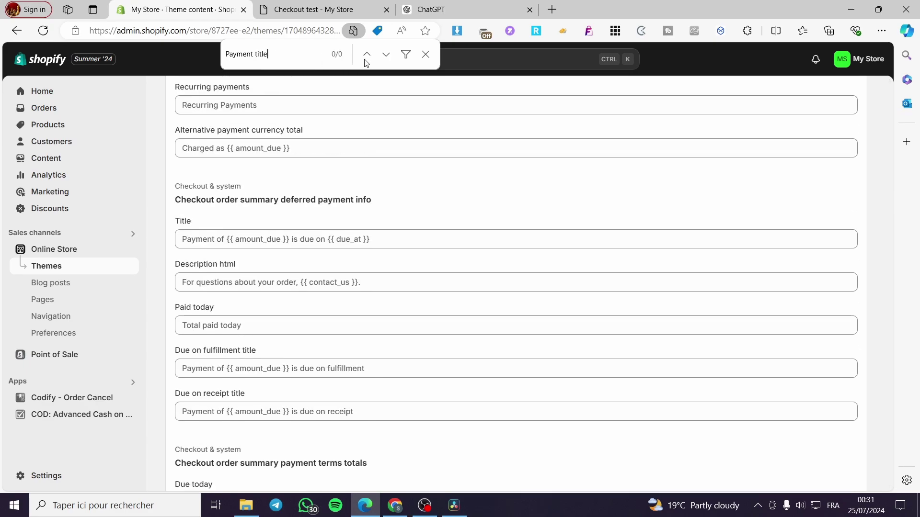
{"action": "left_click", "coordinate": [426, 54]}
{"action": "scroll", "coordinate": [401, 207], "scroll_direction": "up", "scroll_amount": 10}
{"action": "scroll", "coordinate": [401, 207], "scroll_direction": "up", "scroll_amount": 20}
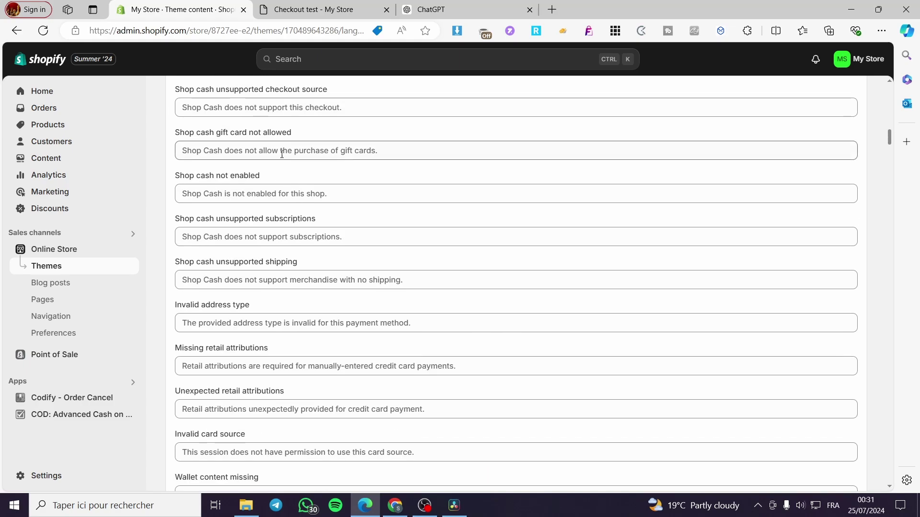
{"action": "left_click", "coordinate": [257, 167]}
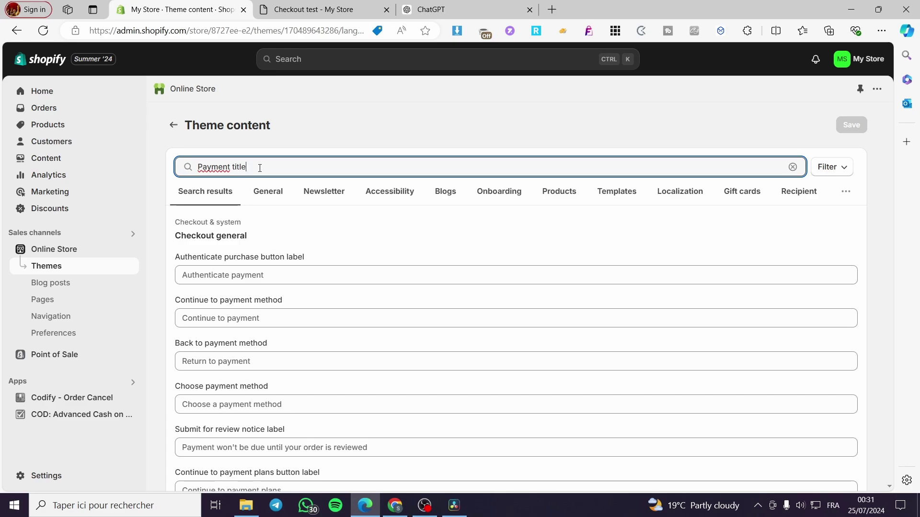
{"action": "left_click_drag", "start_coordinate": [257, 168], "coordinate": [123, 166]}
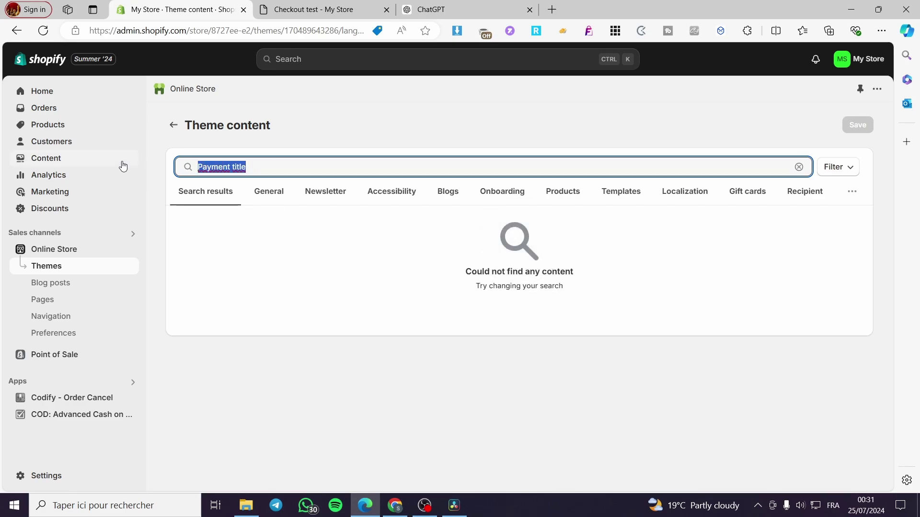
{"action": "key", "text": "BackSpace"}
{"action": "left_click", "coordinate": [353, 5]}
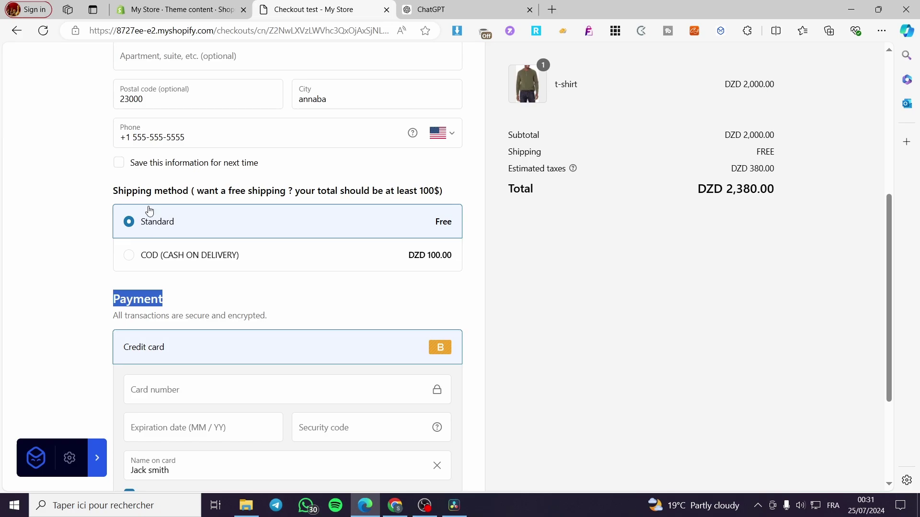
{"action": "left_click_drag", "start_coordinate": [187, 190], "coordinate": [114, 189]}
{"action": "key", "text": "ctrl+c"}
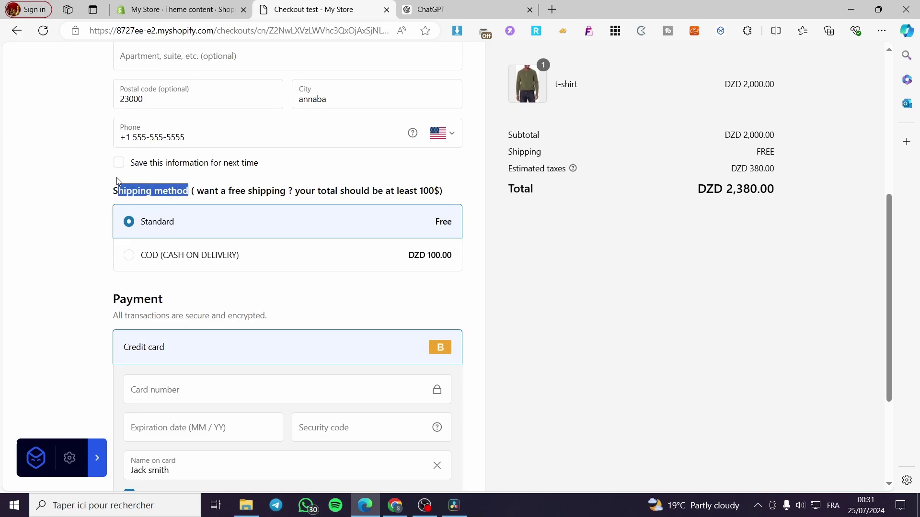
{"action": "left_click", "coordinate": [244, 16]}
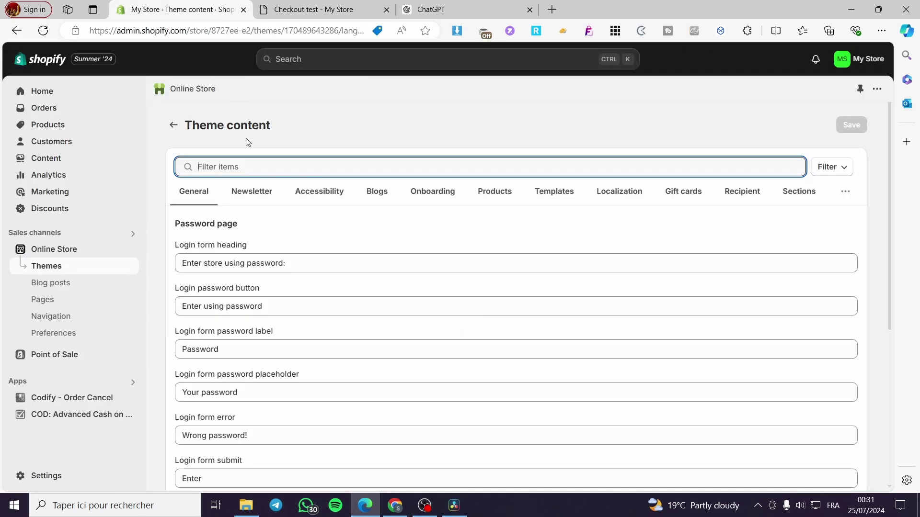
{"action": "key", "text": "ctrl+v"}
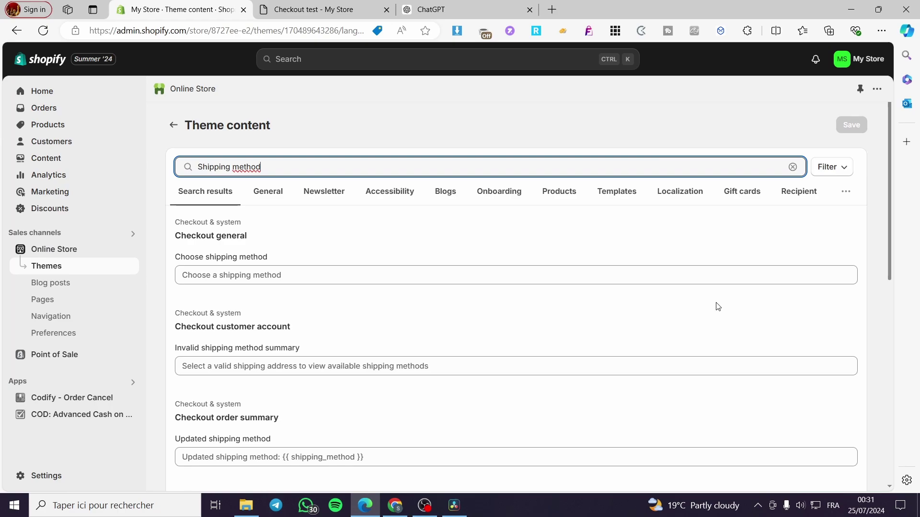
{"action": "left_click", "coordinate": [310, 7]}
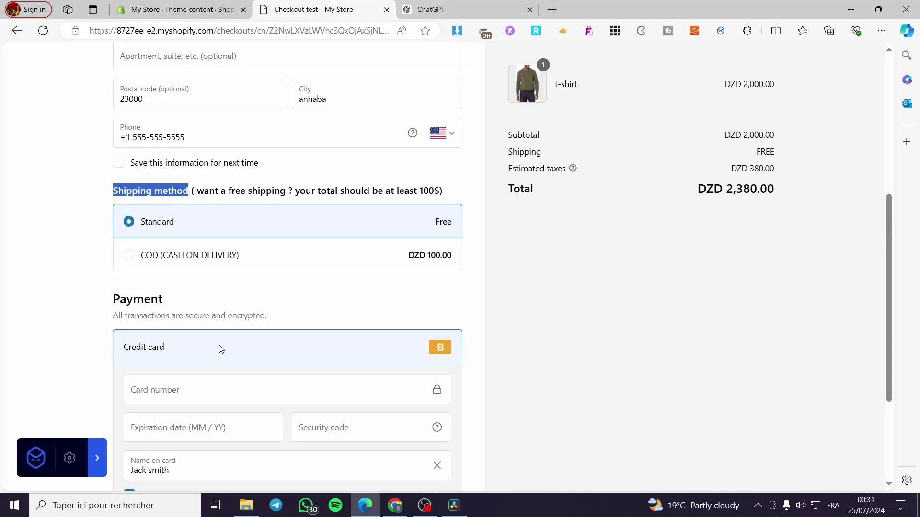
{"action": "left_click", "coordinate": [182, 10]}
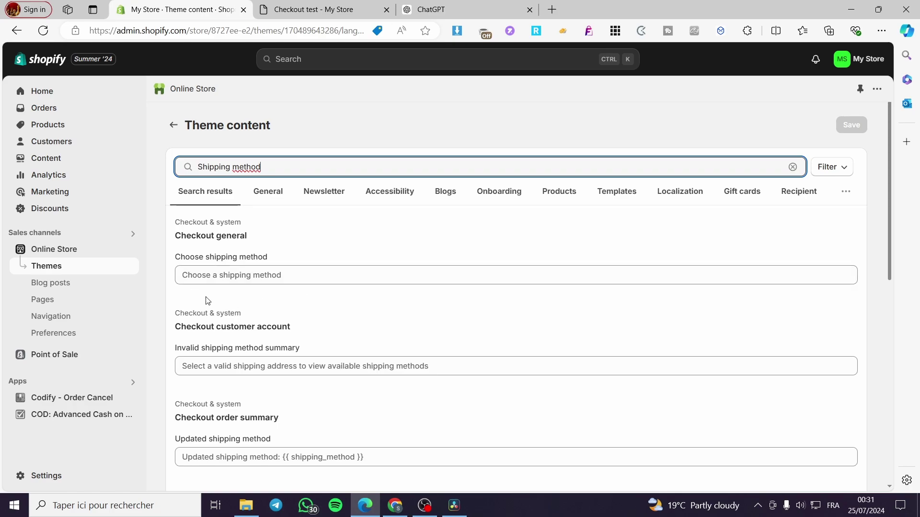
{"action": "scroll", "coordinate": [289, 322], "scroll_direction": "down", "scroll_amount": 3}
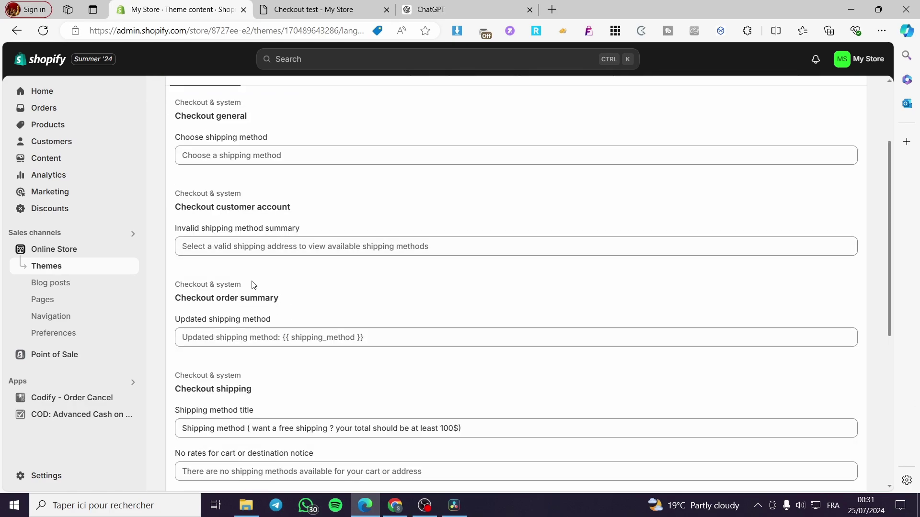
{"action": "scroll", "coordinate": [304, 329], "scroll_direction": "down", "scroll_amount": 5}
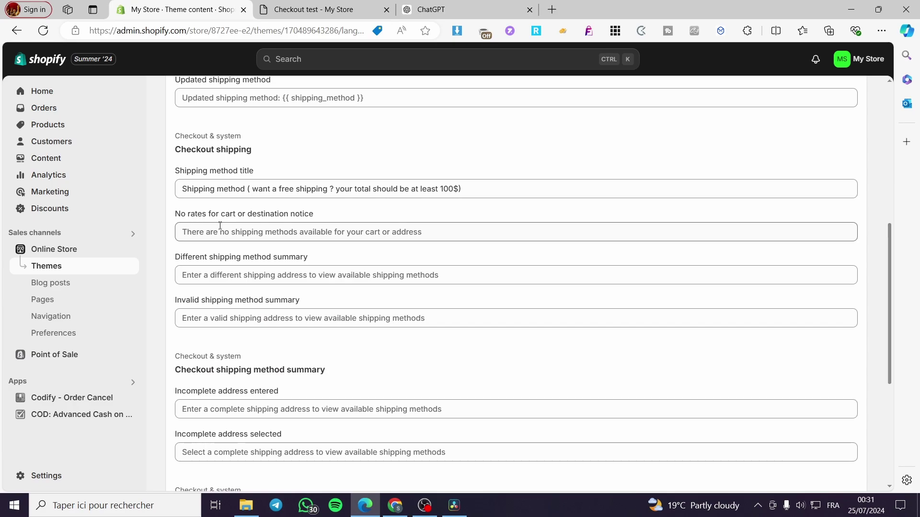
{"action": "scroll", "coordinate": [240, 336], "scroll_direction": "down", "scroll_amount": 4}
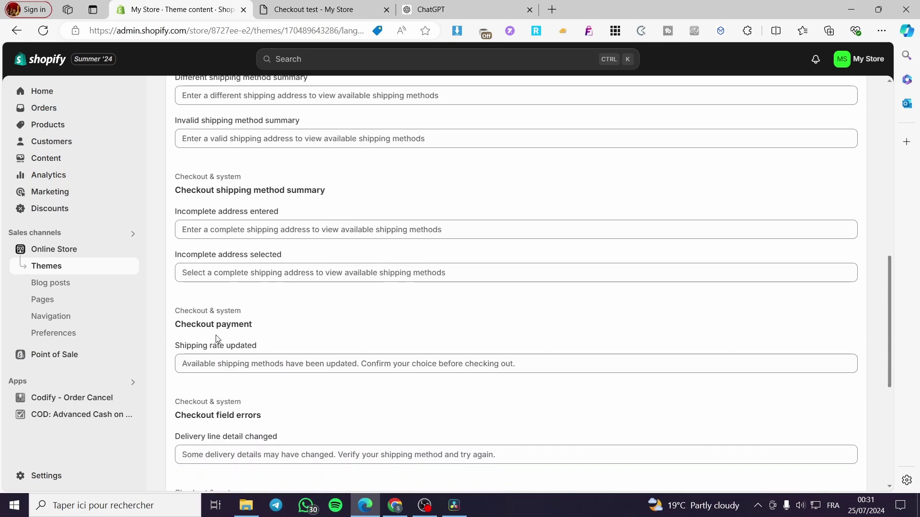
{"action": "scroll", "coordinate": [235, 335], "scroll_direction": "down", "scroll_amount": 4}
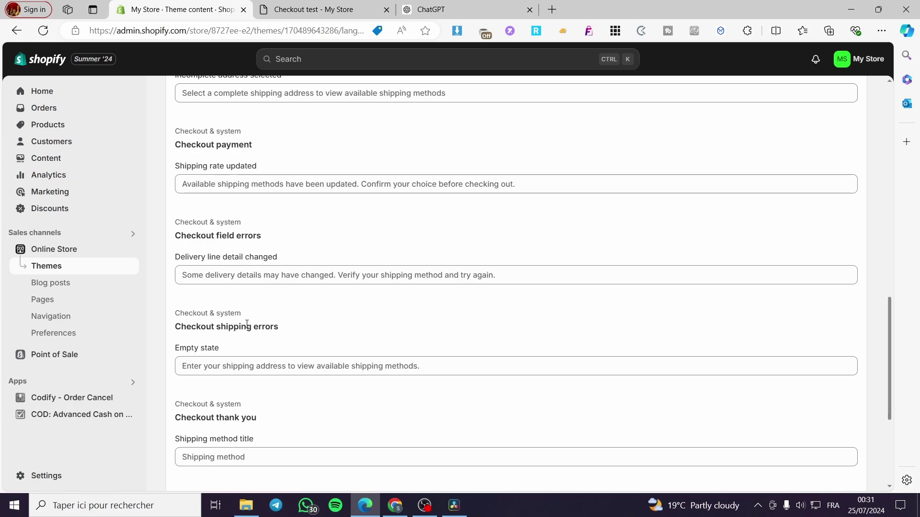
{"action": "scroll", "coordinate": [253, 321], "scroll_direction": "down", "scroll_amount": 1}
{"action": "scroll", "coordinate": [223, 393], "scroll_direction": "down", "scroll_amount": 1}
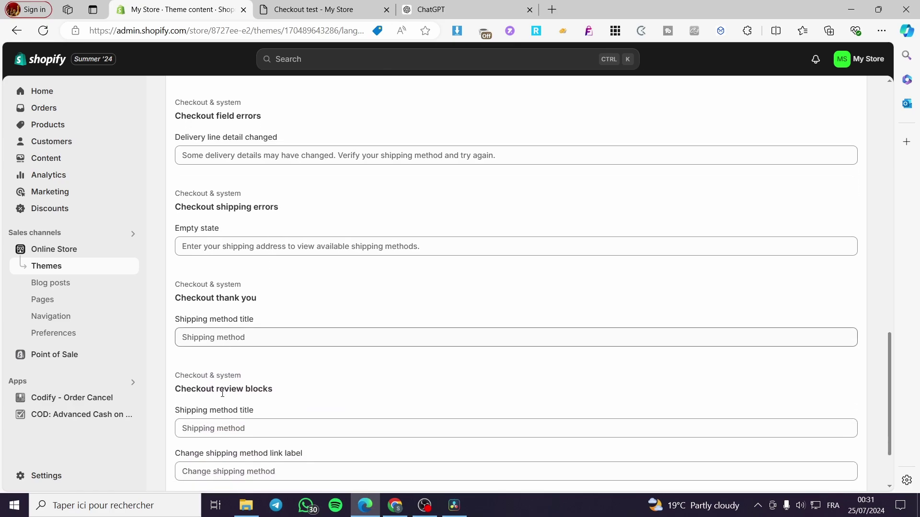
{"action": "left_click", "coordinate": [281, 5]}
{"action": "scroll", "coordinate": [211, 260], "scroll_direction": "up", "scroll_amount": 3}
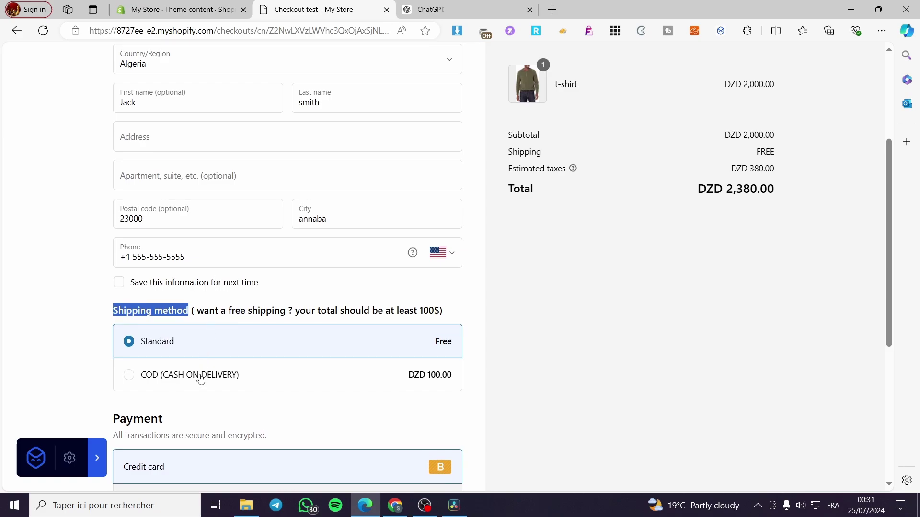
{"action": "left_click", "coordinate": [299, 303]}
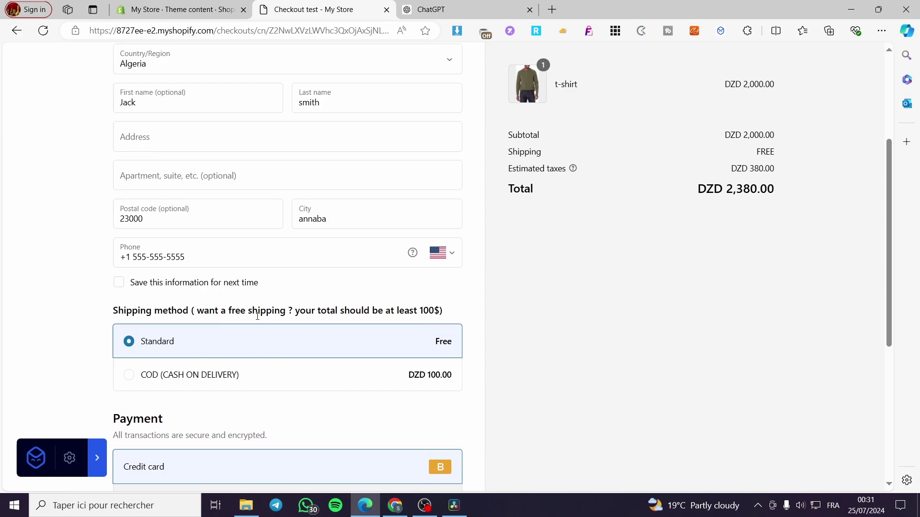
{"action": "left_click", "coordinate": [179, 9]}
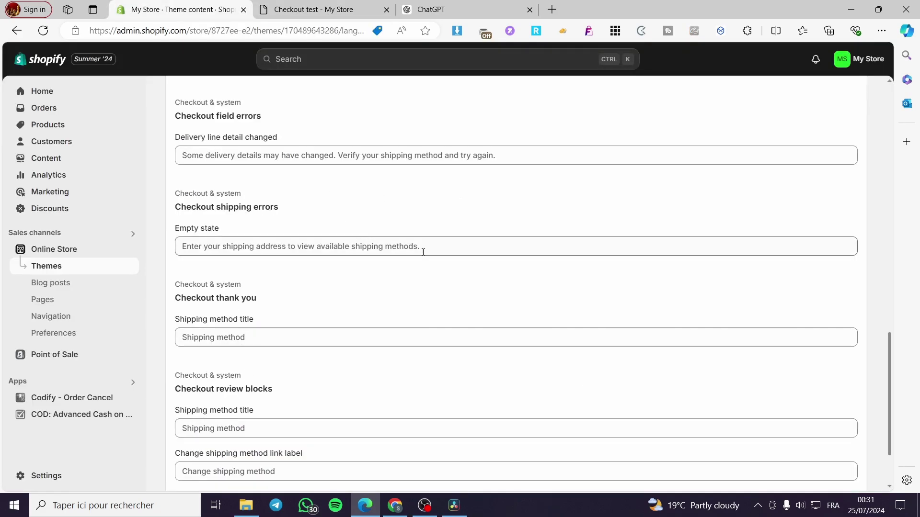
{"action": "scroll", "coordinate": [232, 353], "scroll_direction": "down", "scroll_amount": 2}
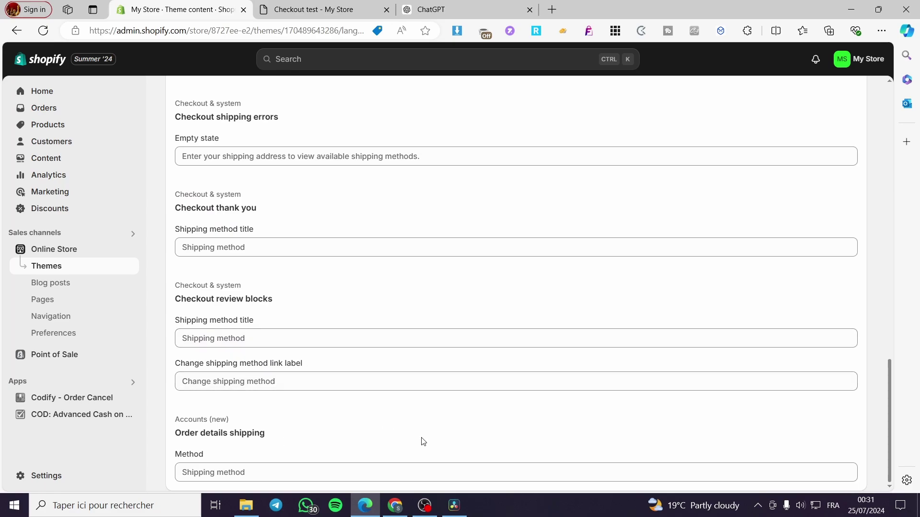
{"action": "scroll", "coordinate": [410, 437], "scroll_direction": "up", "scroll_amount": 6}
{"action": "left_click", "coordinate": [314, 10]}
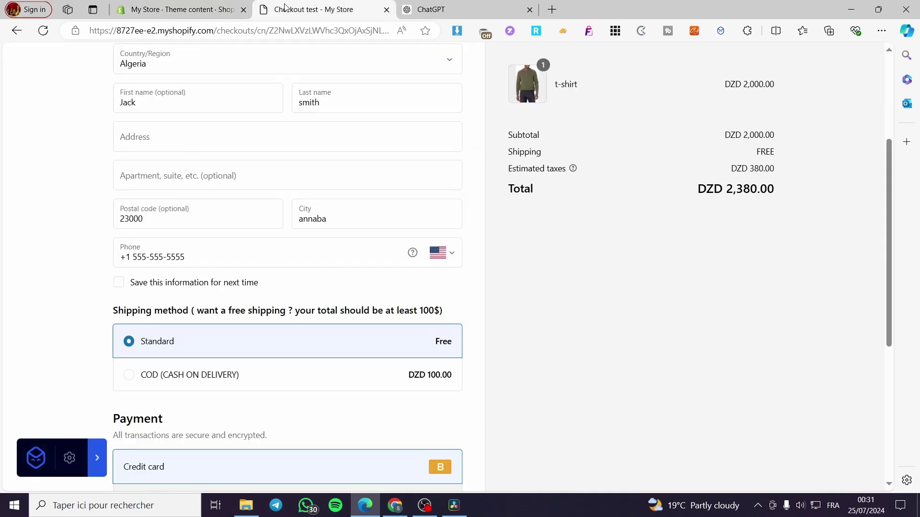
{"action": "scroll", "coordinate": [308, 382], "scroll_direction": "down", "scroll_amount": 1}
{"action": "scroll", "coordinate": [308, 382], "scroll_direction": "down", "scroll_amount": 5}
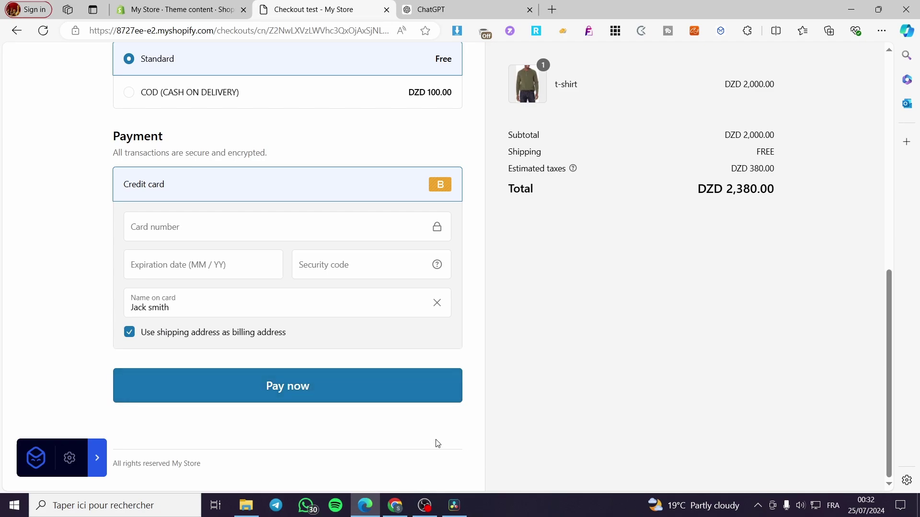
{"action": "left_click", "coordinate": [177, 9]}
{"action": "scroll", "coordinate": [329, 107], "scroll_direction": "up", "scroll_amount": 3}
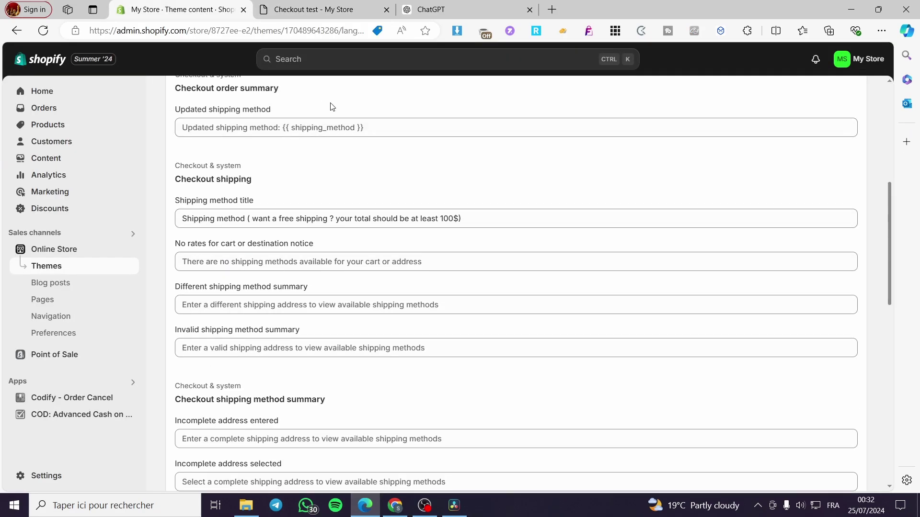
{"action": "scroll", "coordinate": [575, 206], "scroll_direction": "up", "scroll_amount": 7}
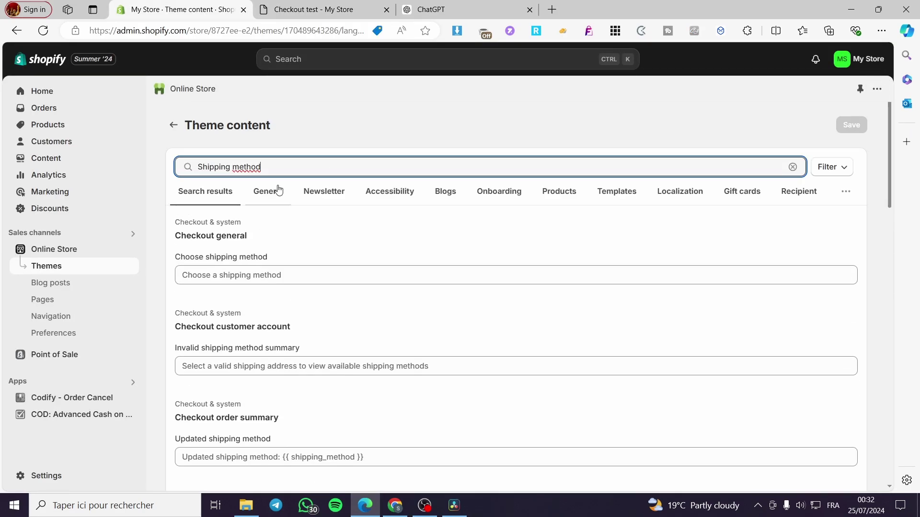
- Search theme content for 'Pay now' and compare with the checkout's pay button
{"action": "left_click_drag", "start_coordinate": [263, 167], "coordinate": [162, 156]}
{"action": "key", "text": "ctrl+c"}
{"action": "type", "text": "P"}
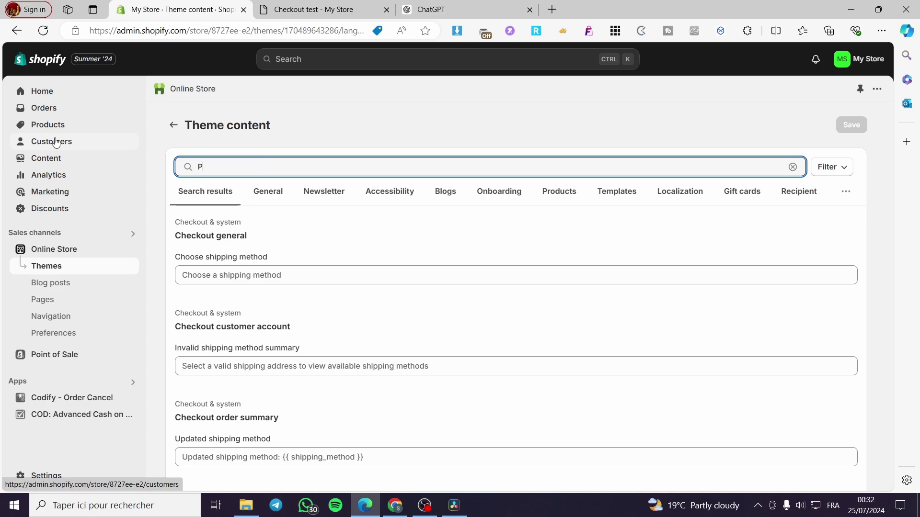
{"action": "type", "text": "ay Now"}
{"action": "left_click", "coordinate": [312, 9]}
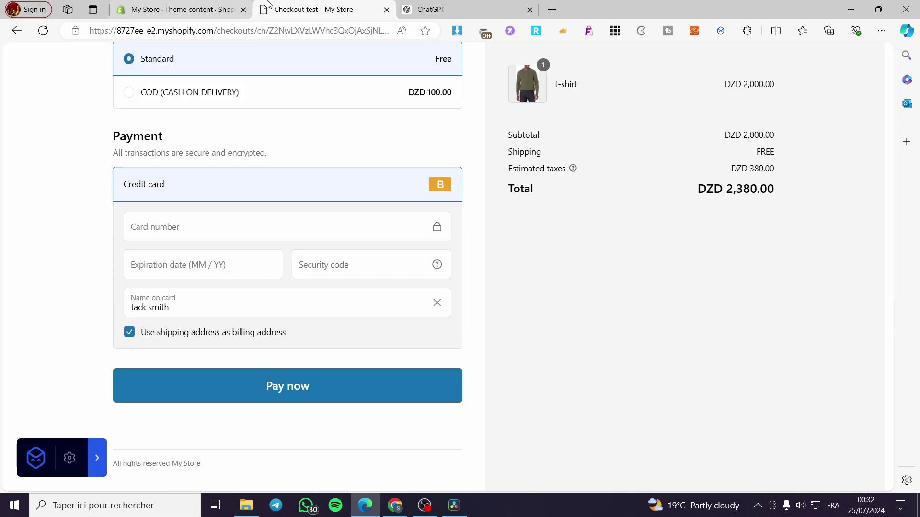
{"action": "left_click", "coordinate": [193, 7]}
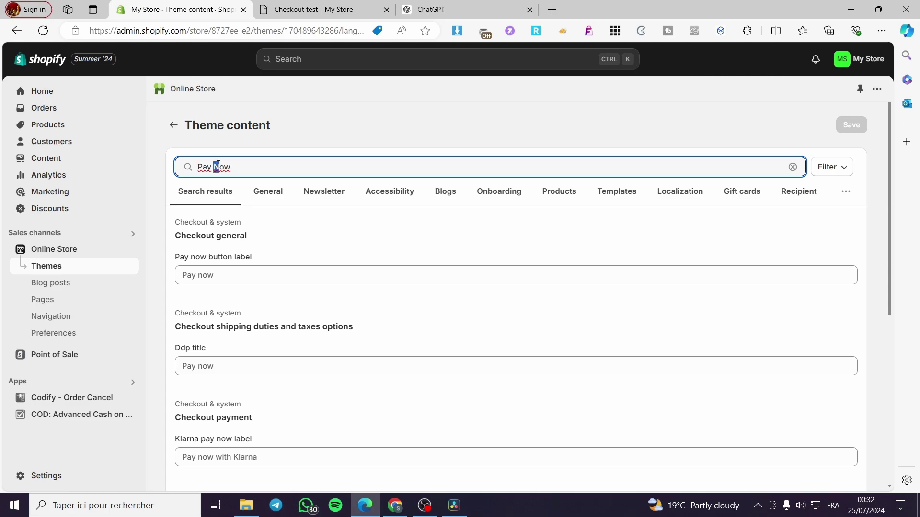
{"action": "type", "text": "n"}
- Change the Pay now button label to 'Pay right NOW' and save it
{"action": "left_click", "coordinate": [273, 279]}
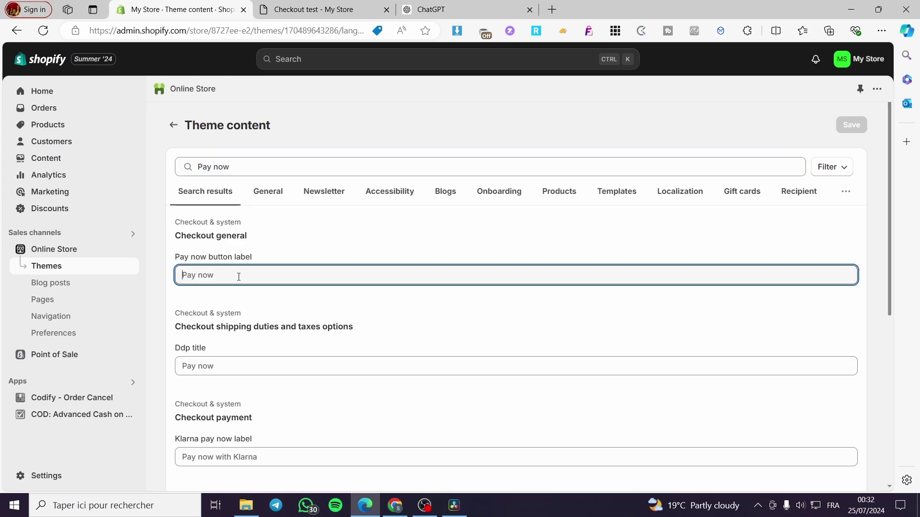
{"action": "key", "text": "ctrl+v"}
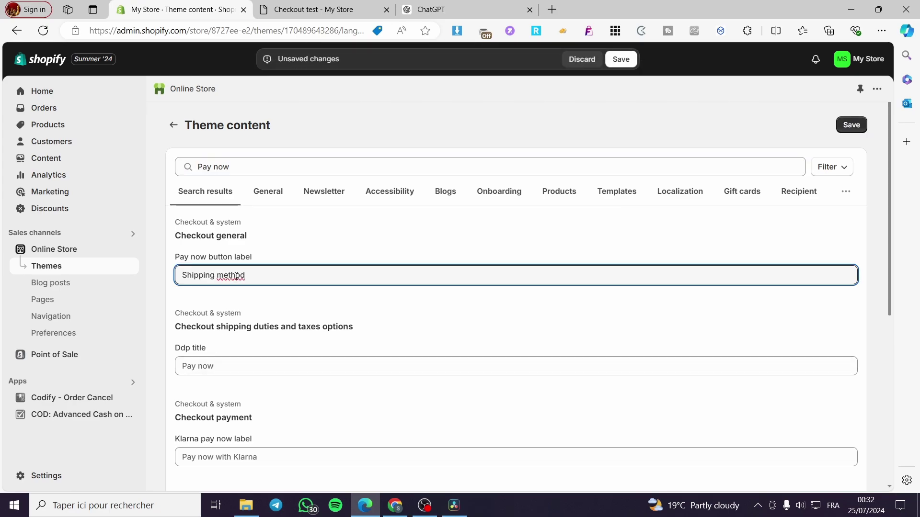
{"action": "left_click_drag", "start_coordinate": [242, 275], "coordinate": [105, 278]}
{"action": "type", "text": "Pay n"}
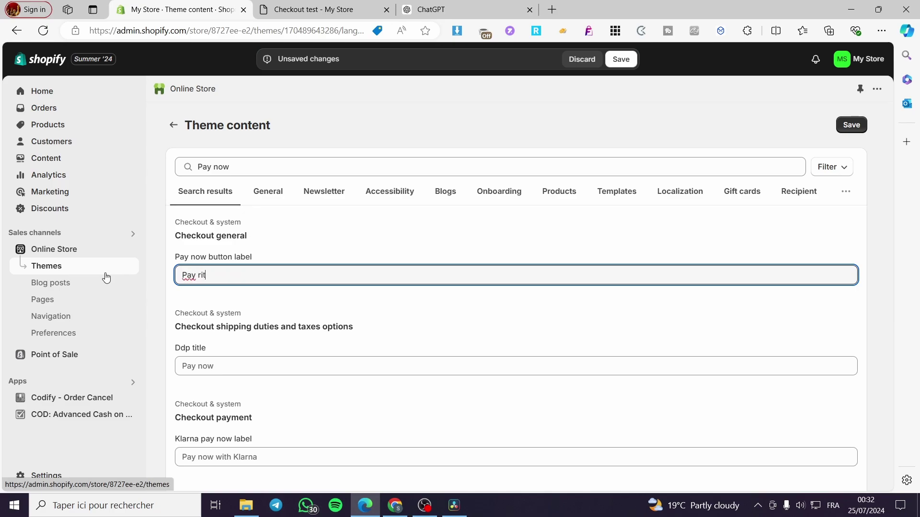
{"action": "type", "text": "ight NOW"}
{"action": "left_click", "coordinate": [851, 125]}
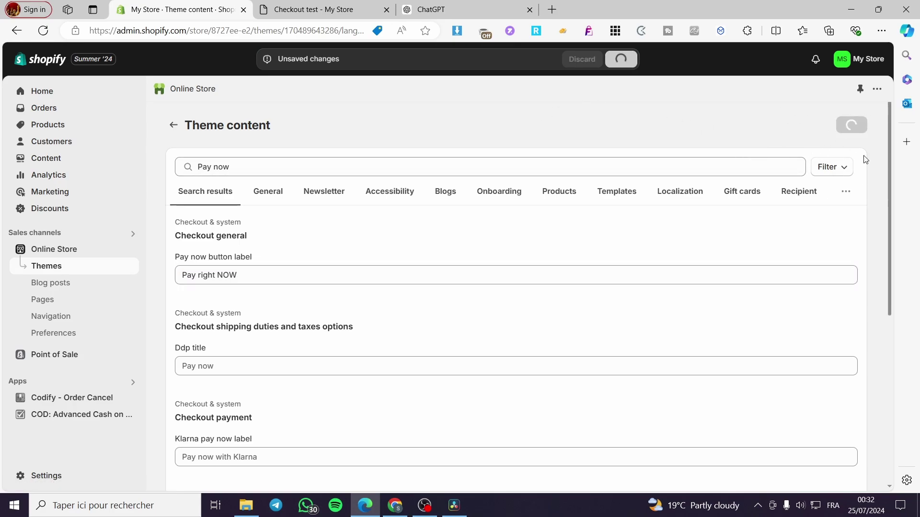
{"action": "left_click", "coordinate": [313, 7]}
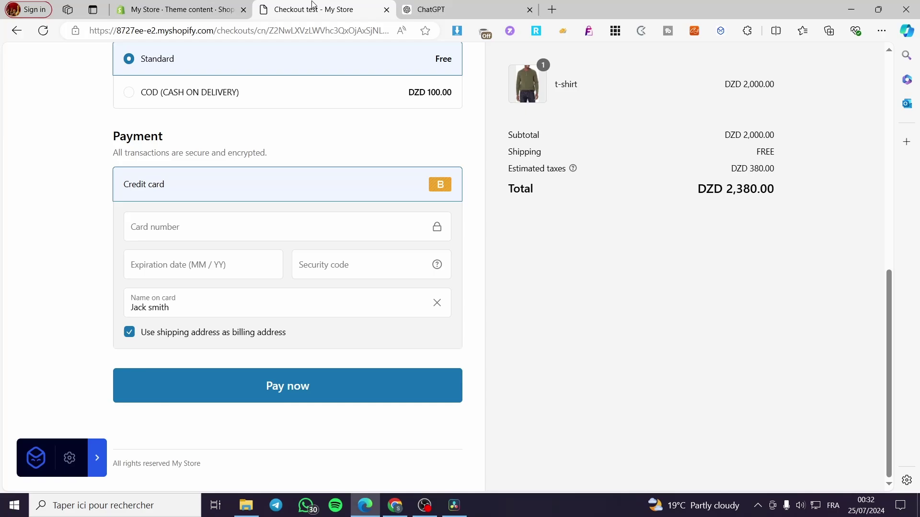
- Reload the checkout and confirm the payment button now reads 'Pay right NOW'
{"action": "left_click", "coordinate": [43, 31]}
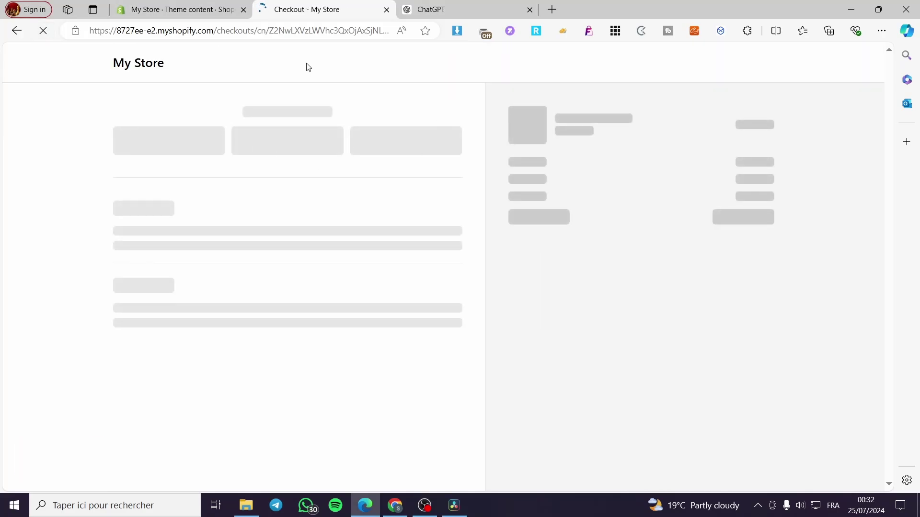
{"action": "scroll", "coordinate": [339, 134], "scroll_direction": "down", "scroll_amount": 10}
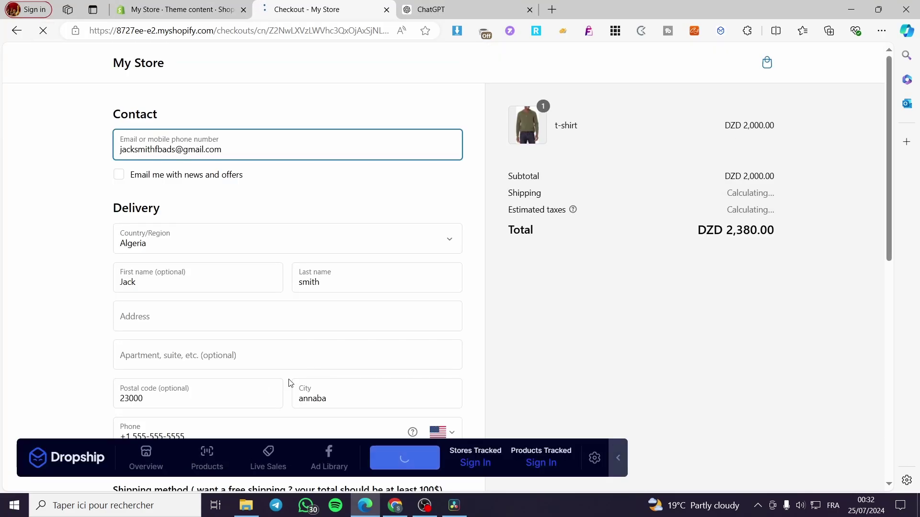
{"action": "scroll", "coordinate": [289, 382], "scroll_direction": "down", "scroll_amount": 5}
{"action": "scroll", "coordinate": [384, 378], "scroll_direction": "down", "scroll_amount": 5}
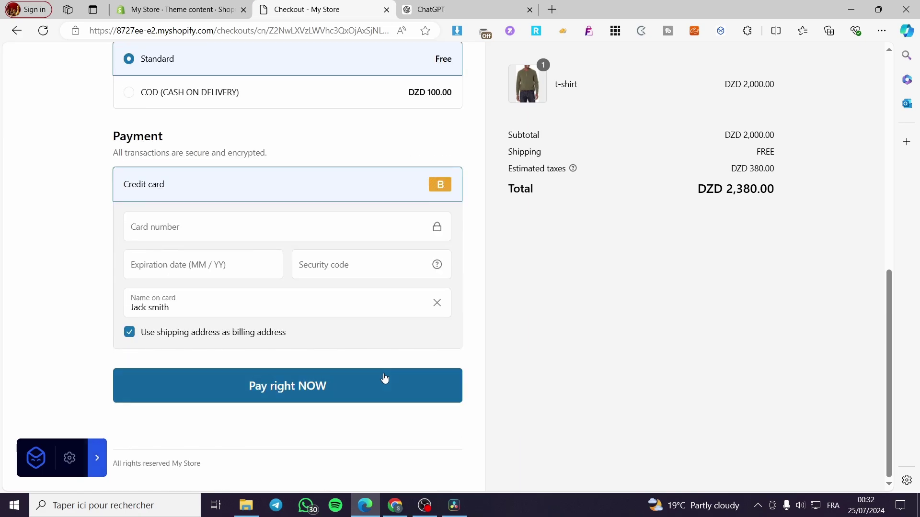
{"action": "scroll", "coordinate": [509, 358], "scroll_direction": "up", "scroll_amount": 1}
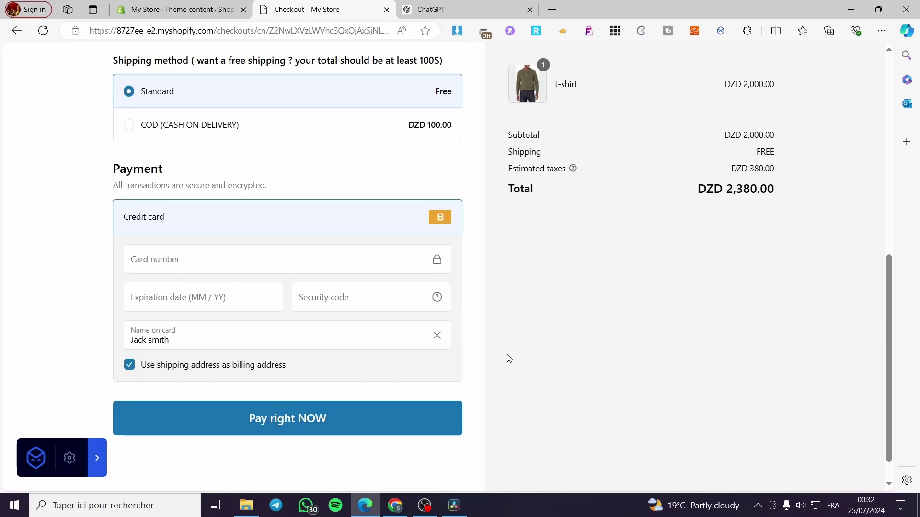